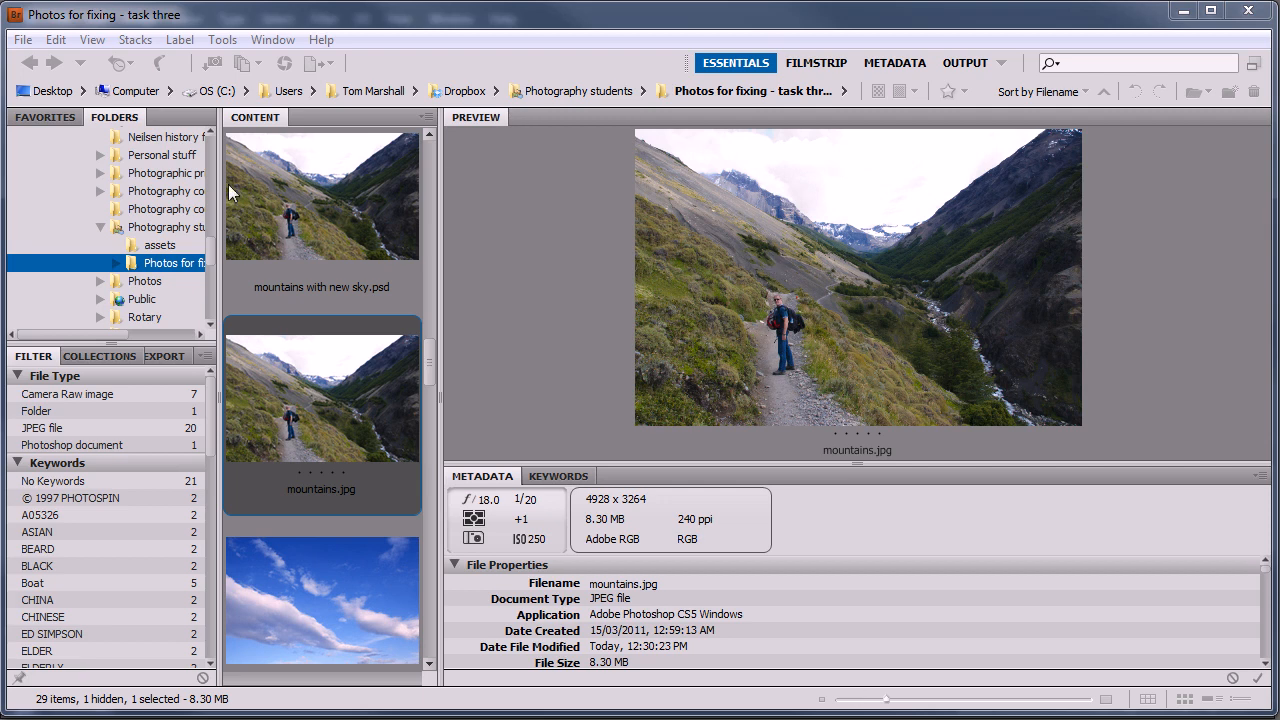
- Compare mountains with new sky.psd against mountains.jpg, and open mountains.jpg in Photoshop
{"action": "left_click", "coordinate": [320, 196]}
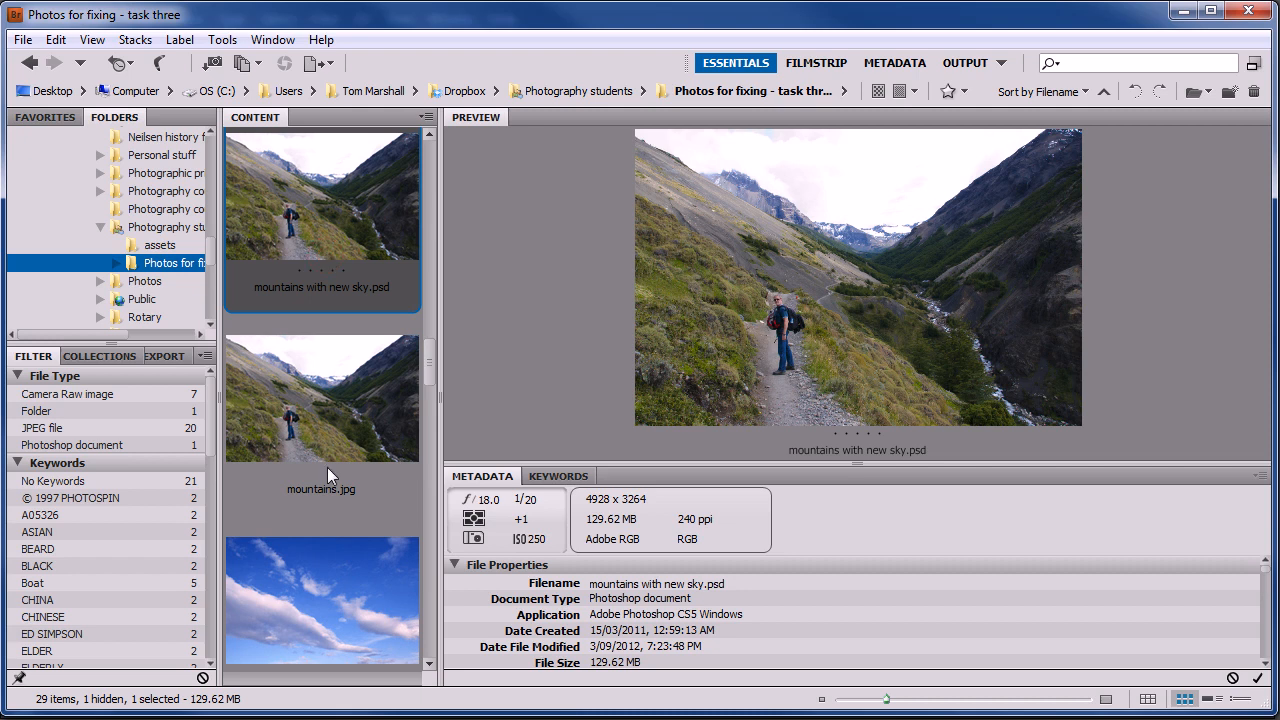
{"action": "left_click", "coordinate": [313, 428]}
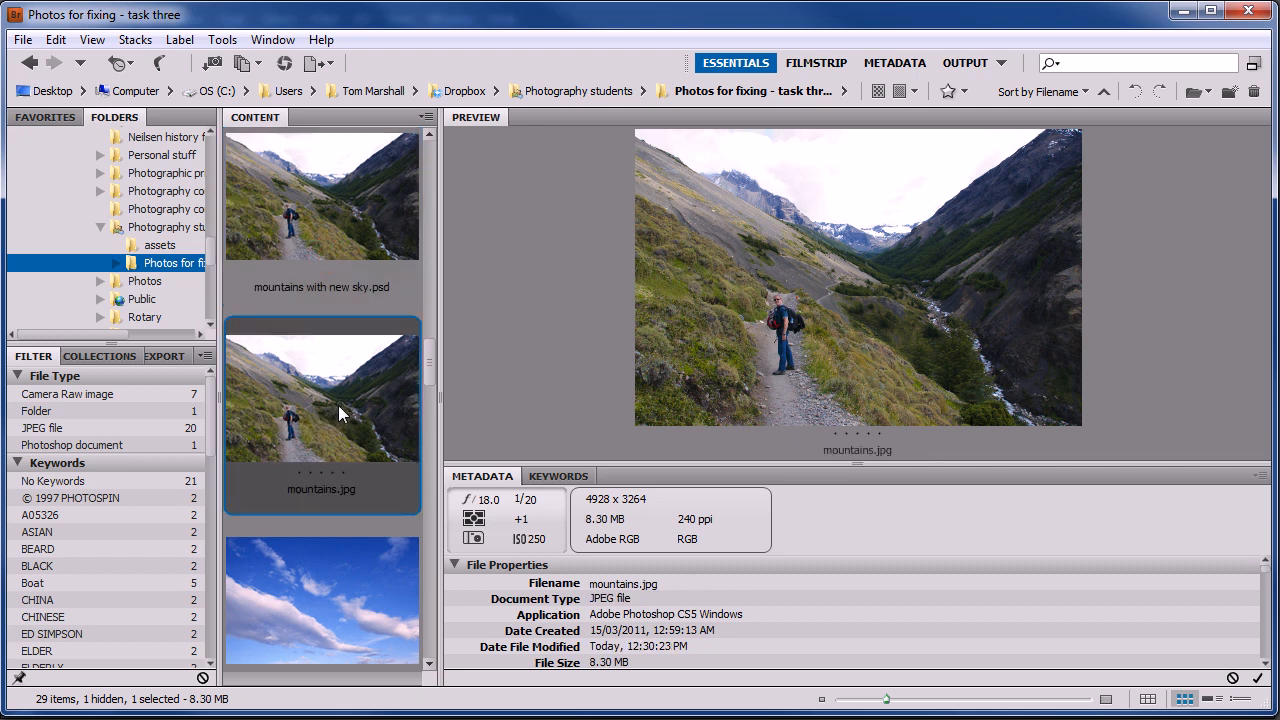
{"action": "left_click", "coordinate": [338, 405]}
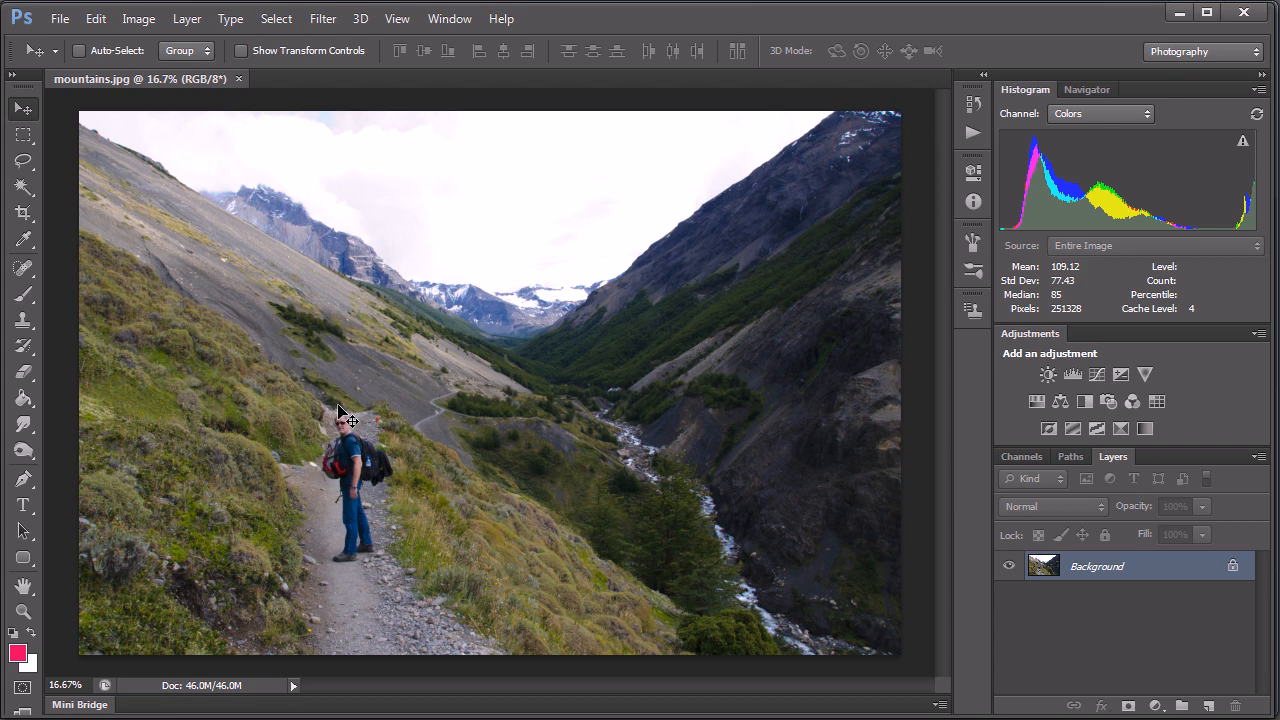
{"action": "left_click", "coordinate": [973, 202]}
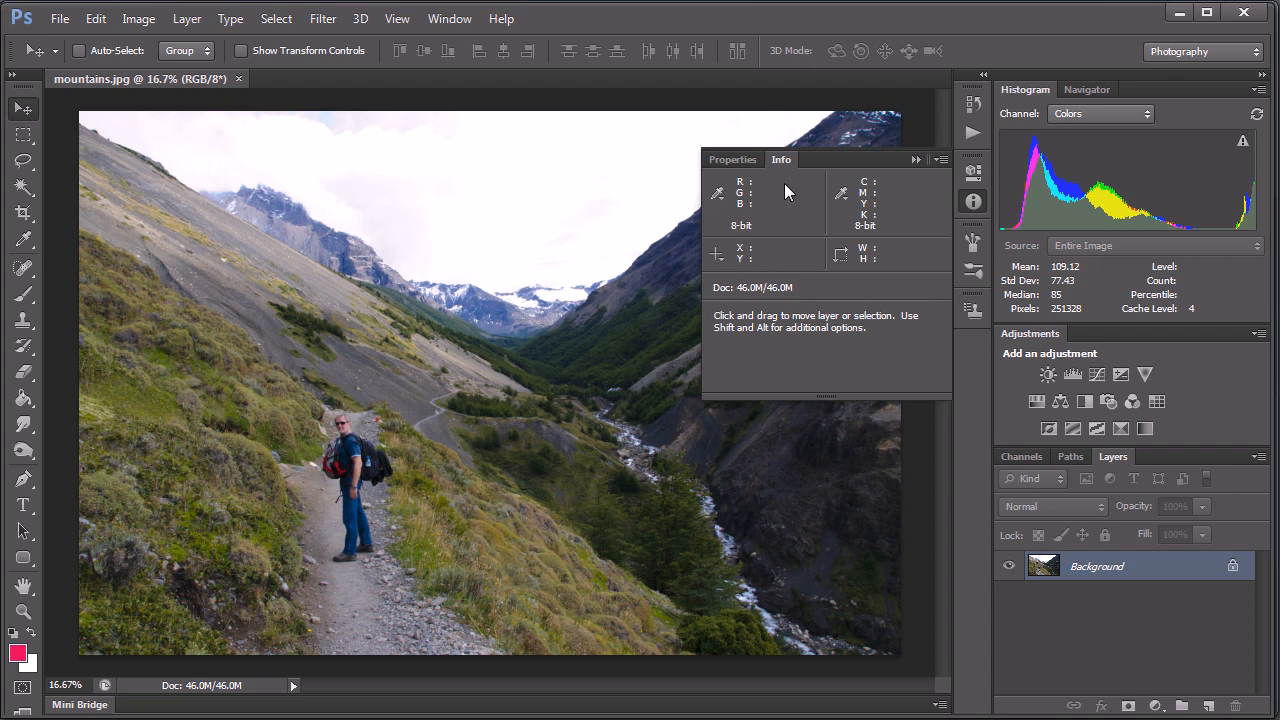
{"action": "left_click", "coordinate": [915, 160]}
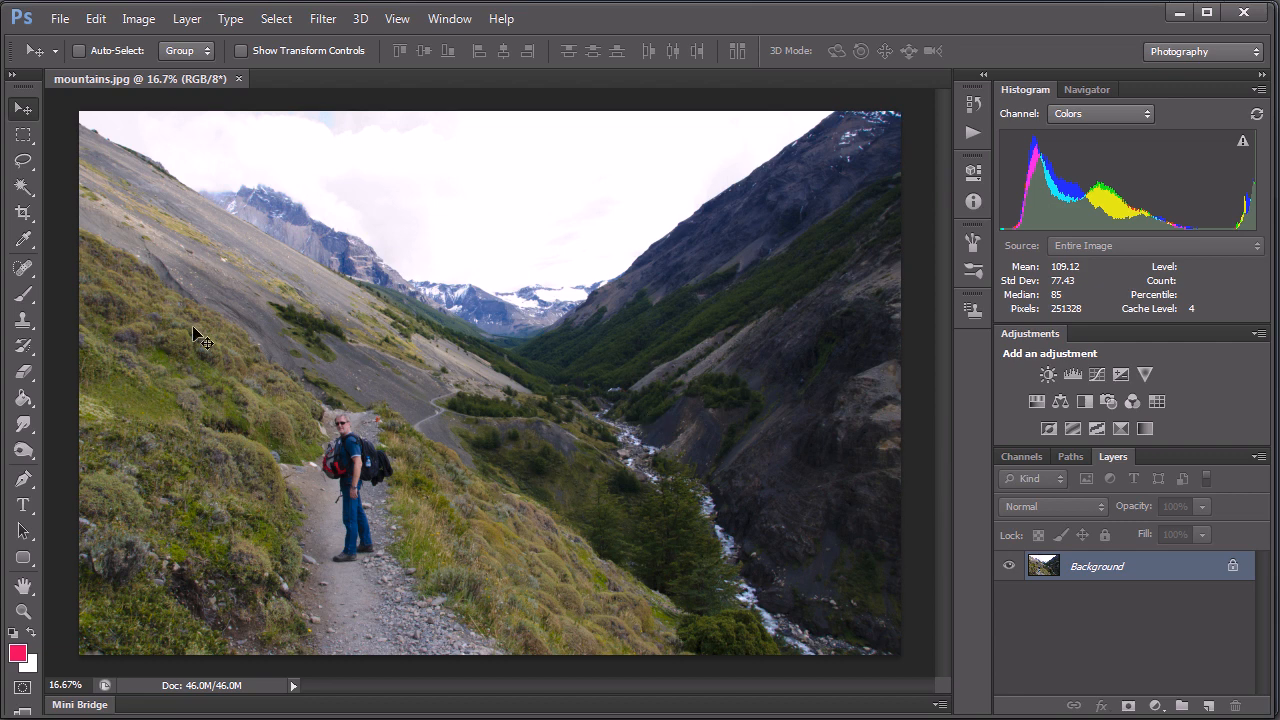
{"action": "left_click", "coordinate": [22, 187]}
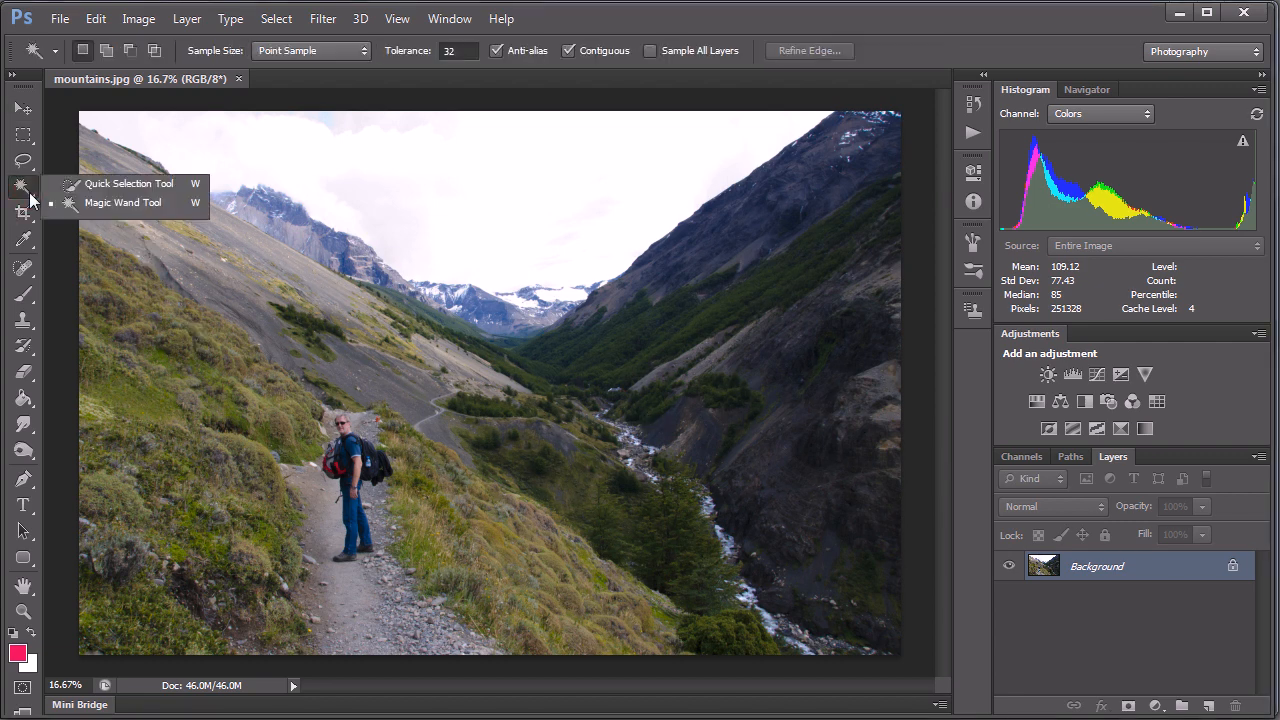
{"action": "left_click", "coordinate": [100, 184]}
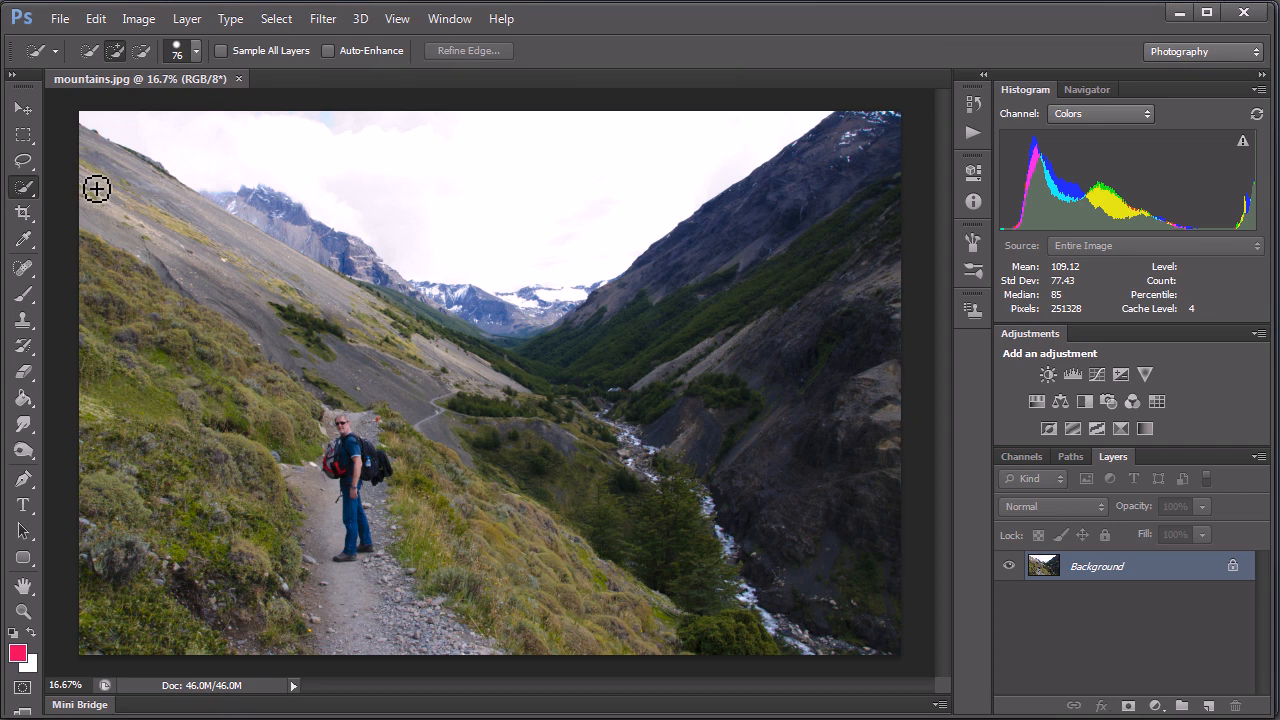
- Select the white sky above the mountains using the Magic Wand with tolerance 32 and Contiguous on
{"action": "left_click", "coordinate": [30, 189]}
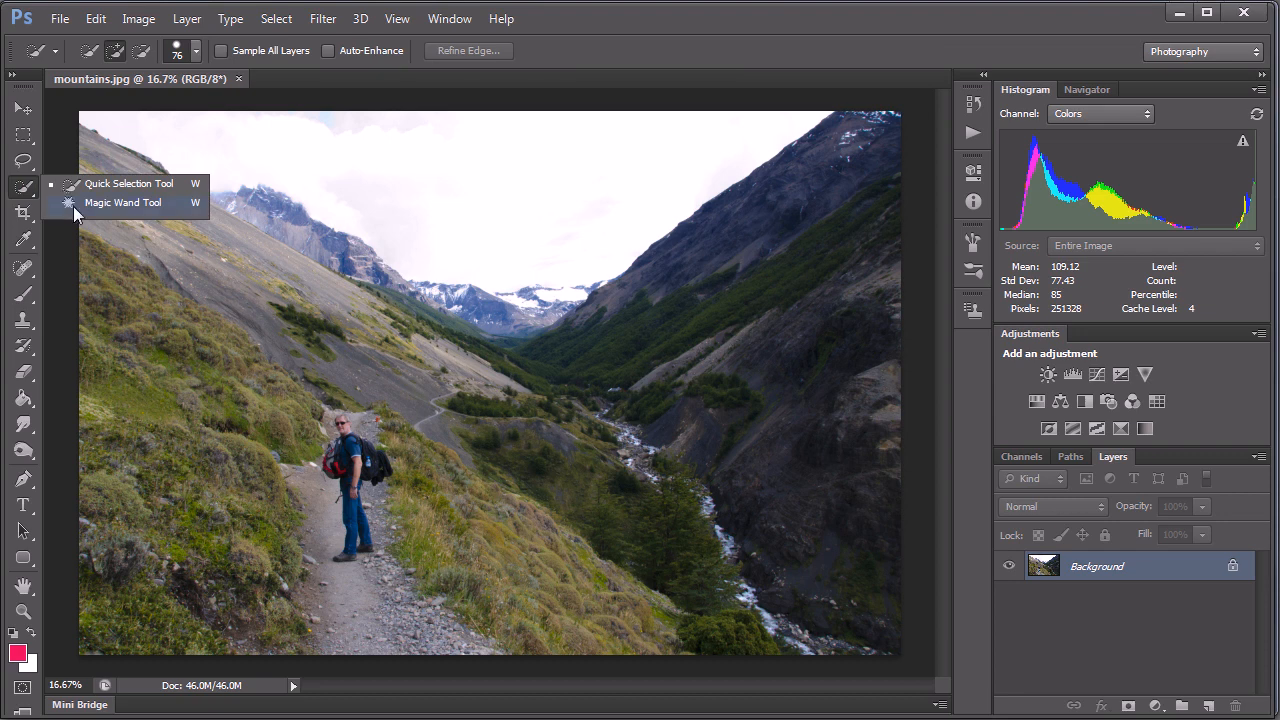
{"action": "left_click", "coordinate": [128, 203]}
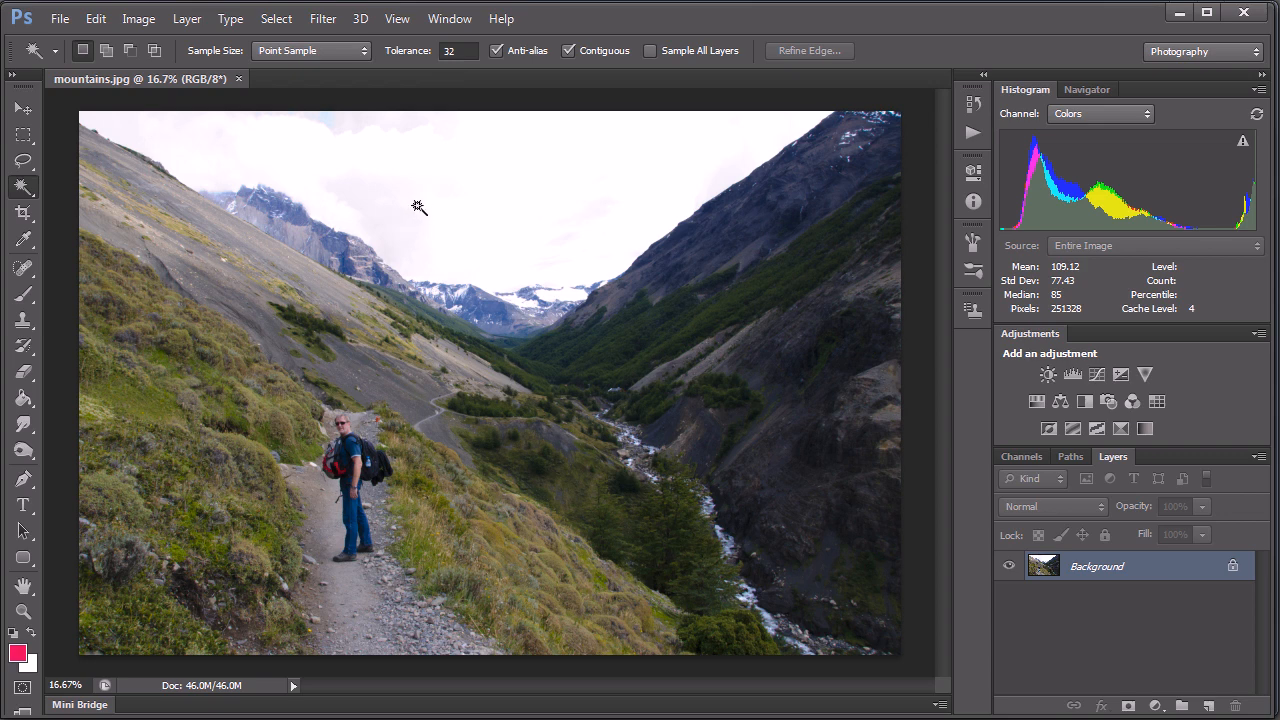
{"action": "left_click", "coordinate": [484, 205]}
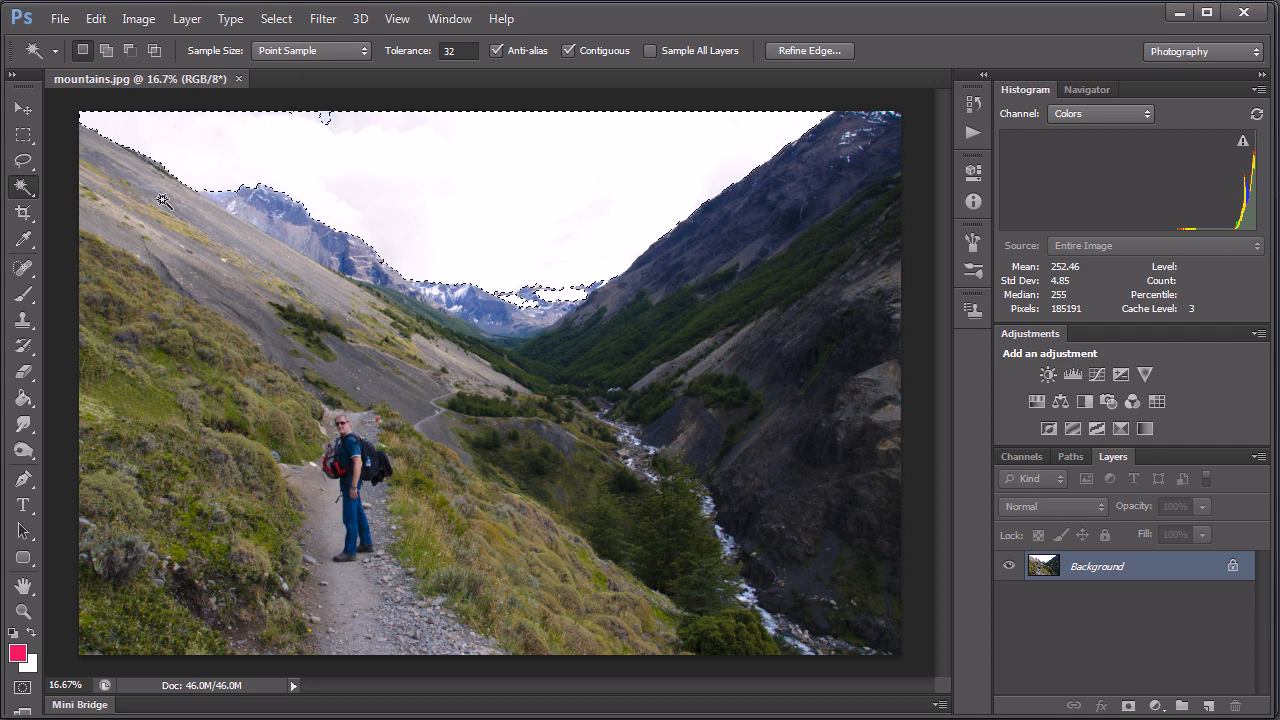
- Add the small missed patch at the upper edge of the sky to the selection with the Lasso
{"action": "left_click", "coordinate": [23, 162]}
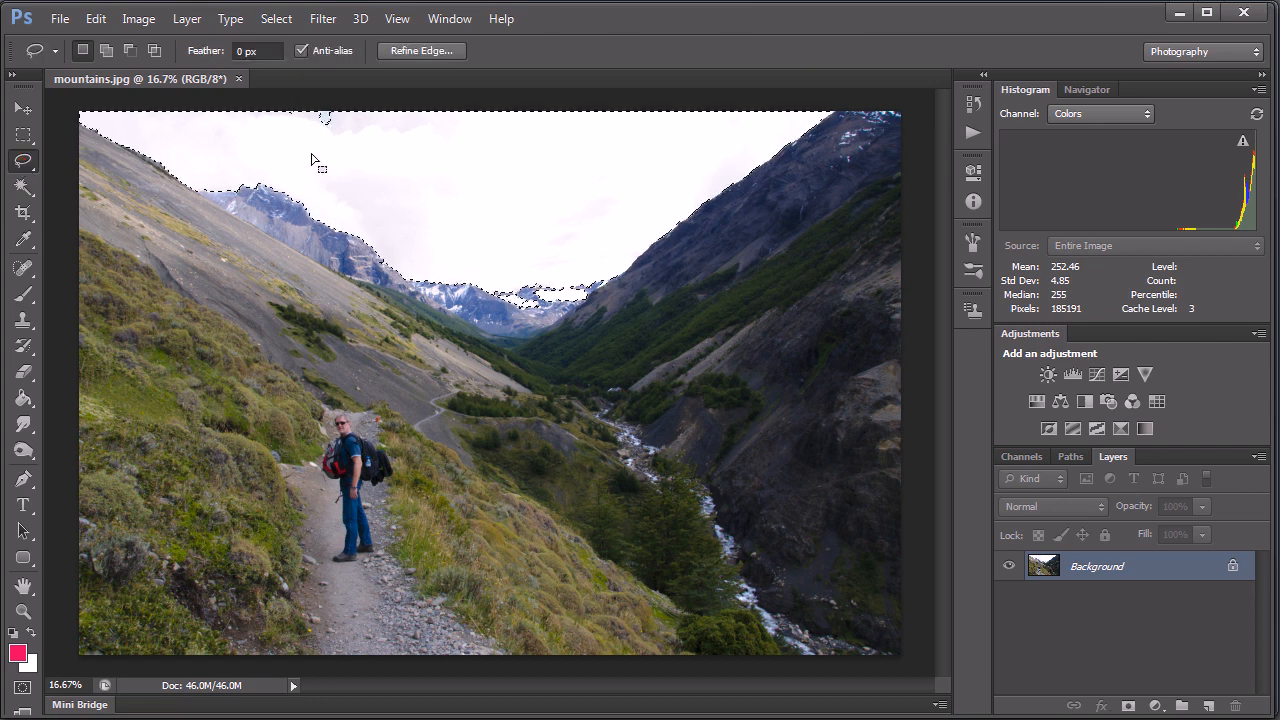
{"action": "key", "text": "shift"}
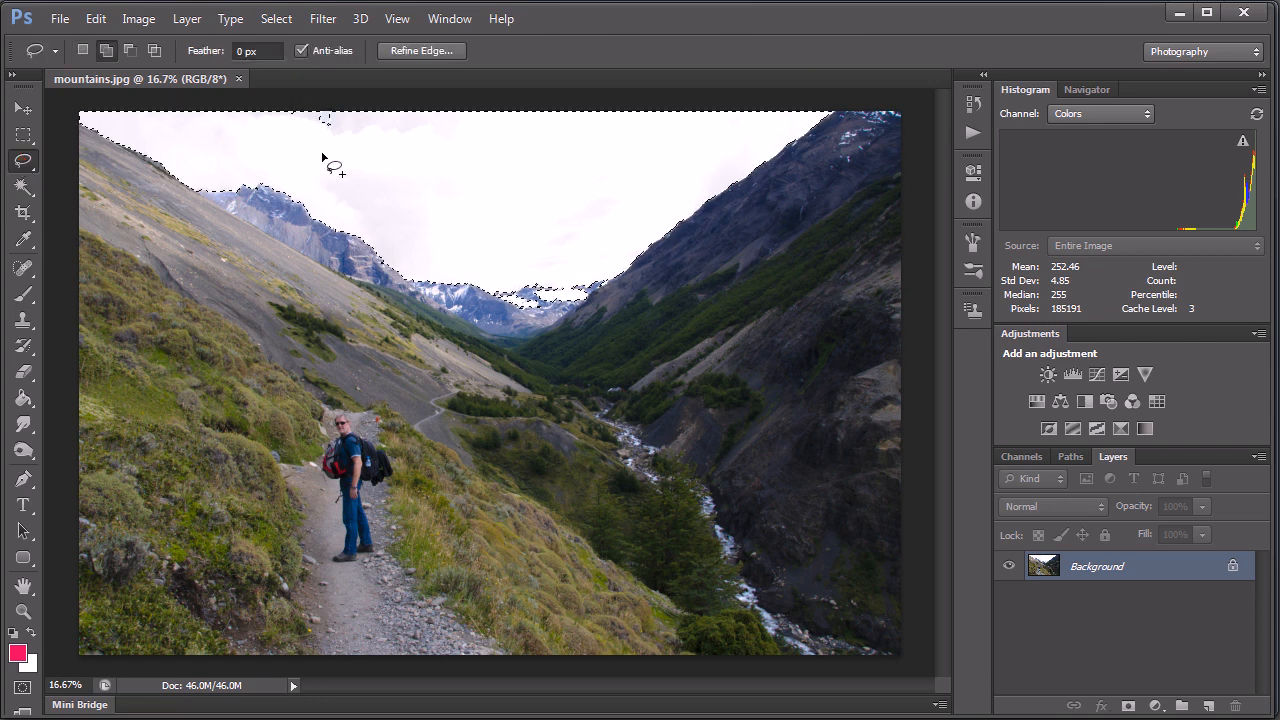
{"action": "mouse_move", "coordinate": [316, 145]}
{"action": "left_mouse_down"}
{"action": "mouse_move", "coordinate": [347, 117]}
{"action": "mouse_move", "coordinate": [281, 106]}
{"action": "mouse_move", "coordinate": [312, 148]}
{"action": "left_mouse_up"}
- Subtract the notch between the two highest points of the rocky peak from the sky selection with the Lasso
{"action": "left_click", "coordinate": [258, 192]}
{"action": "left_click", "coordinate": [256, 186]}
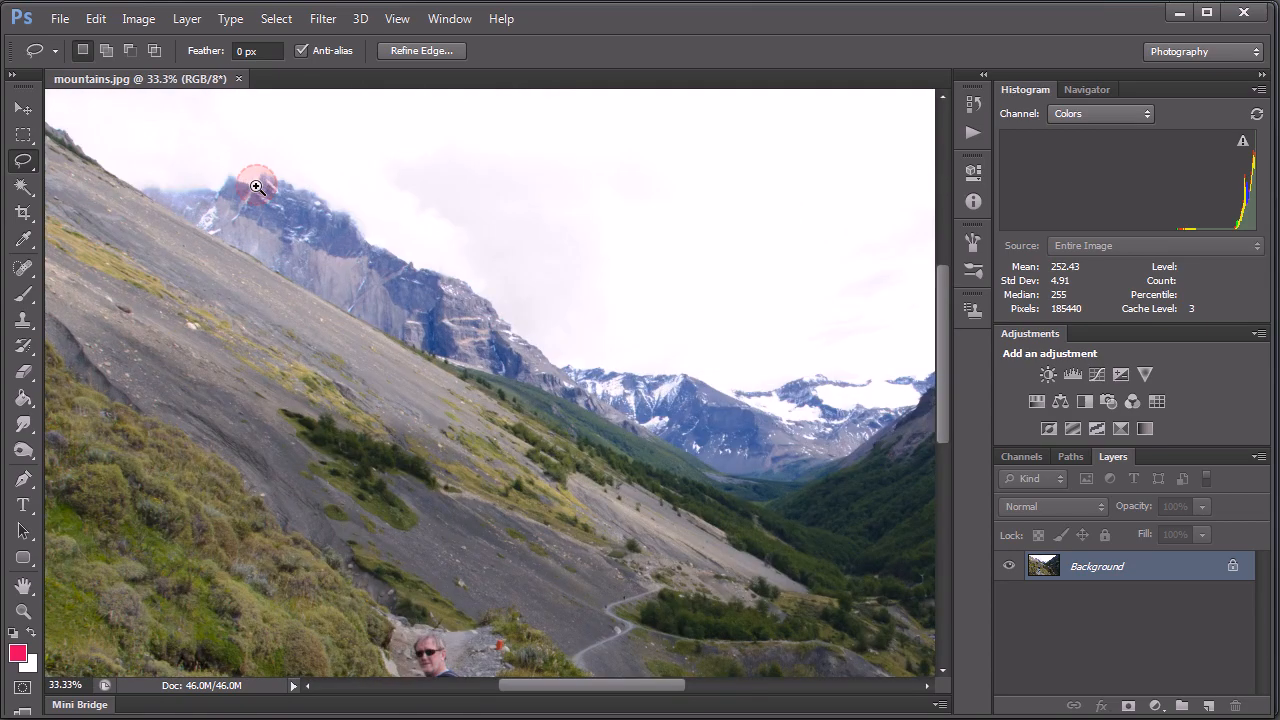
{"action": "left_click", "coordinate": [258, 190]}
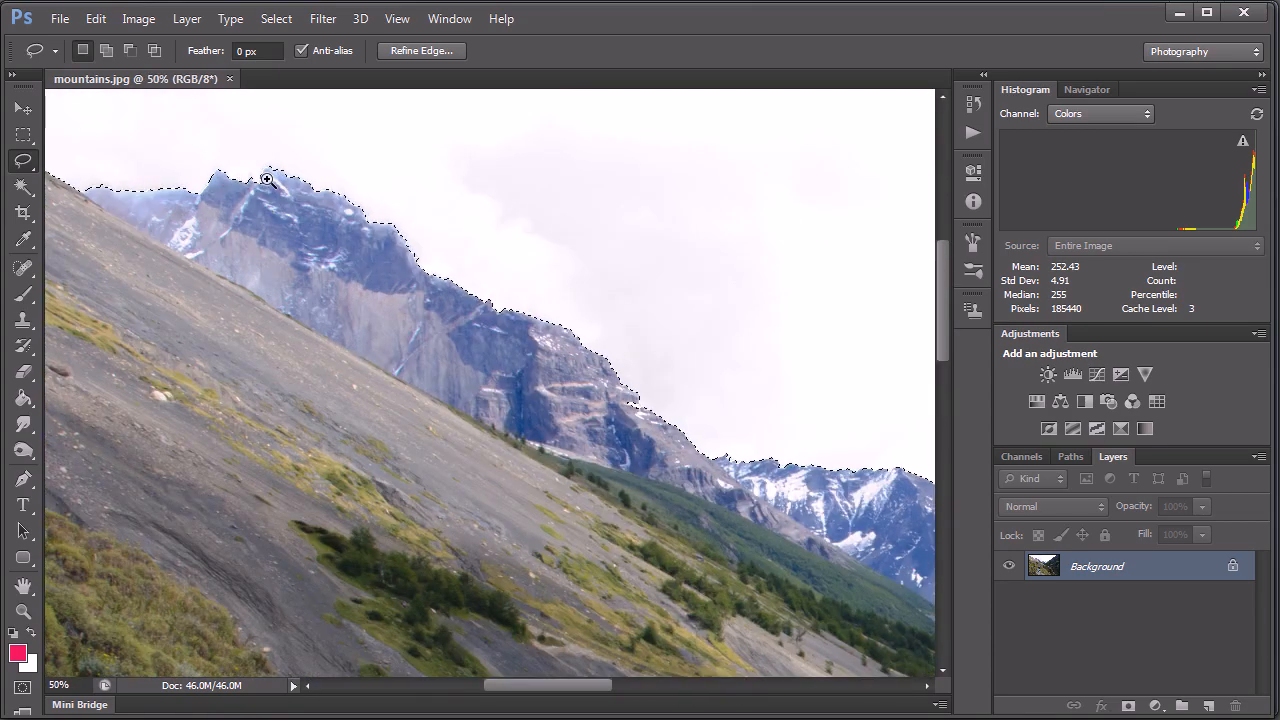
{"action": "left_click", "coordinate": [267, 179]}
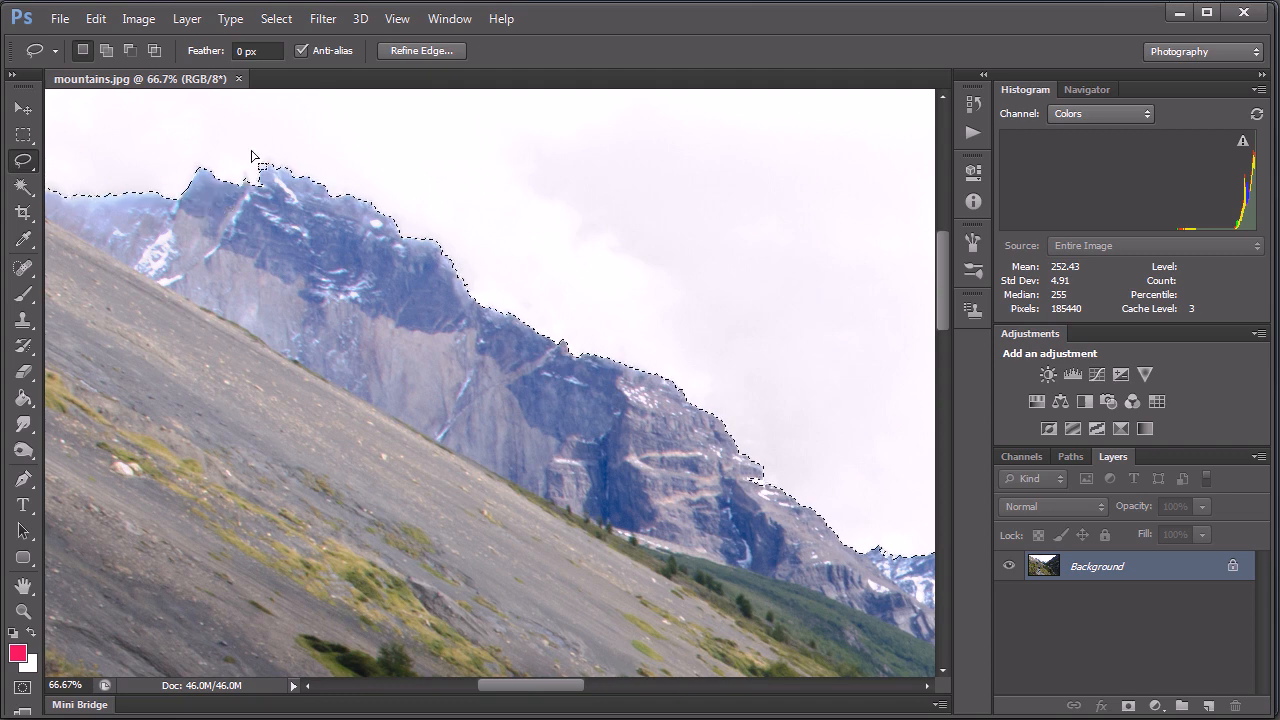
{"action": "key", "text": "alt"}
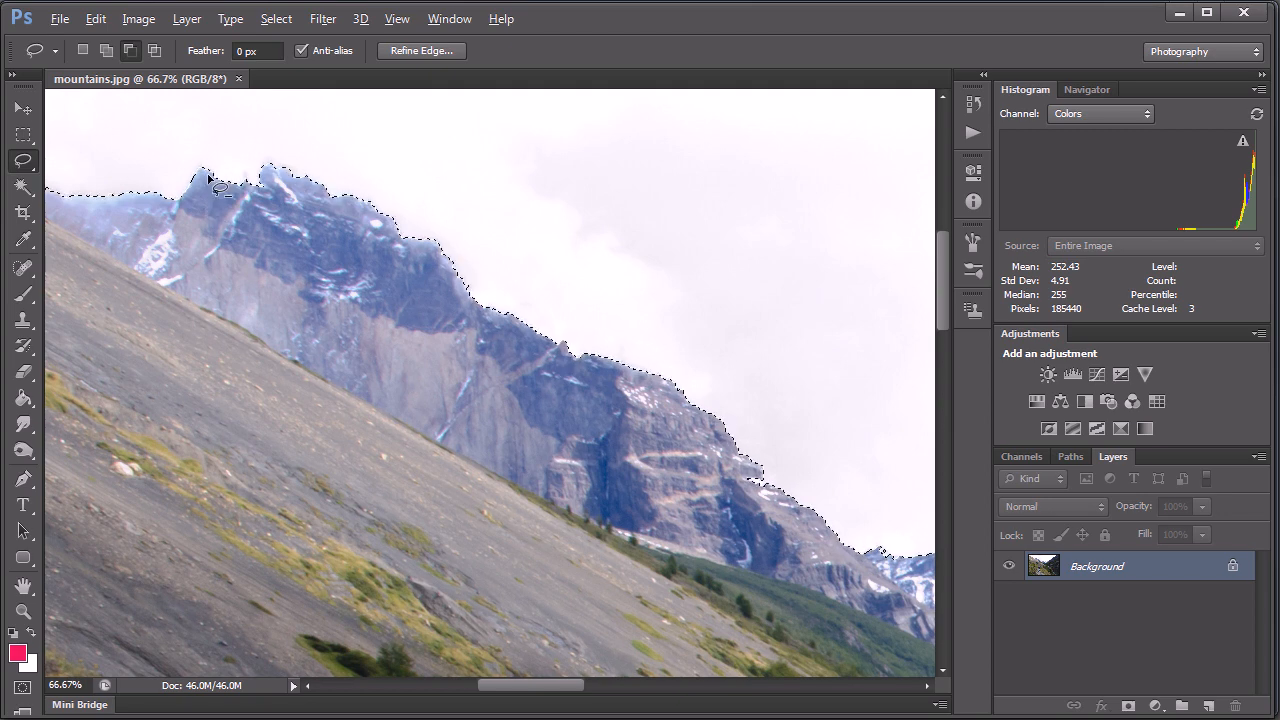
{"action": "mouse_move", "coordinate": [208, 177]}
{"action": "left_mouse_down"}
{"action": "mouse_move", "coordinate": [260, 189]}
{"action": "mouse_move", "coordinate": [269, 166]}
{"action": "mouse_move", "coordinate": [241, 193]}
{"action": "mouse_move", "coordinate": [263, 177]}
{"action": "left_mouse_up"}
- Subtract the small stray bits of rock and snow along the descending ridge line from the sky selection
{"action": "left_click_drag", "start_coordinate": [711, 409], "coordinate": [509, 266]}
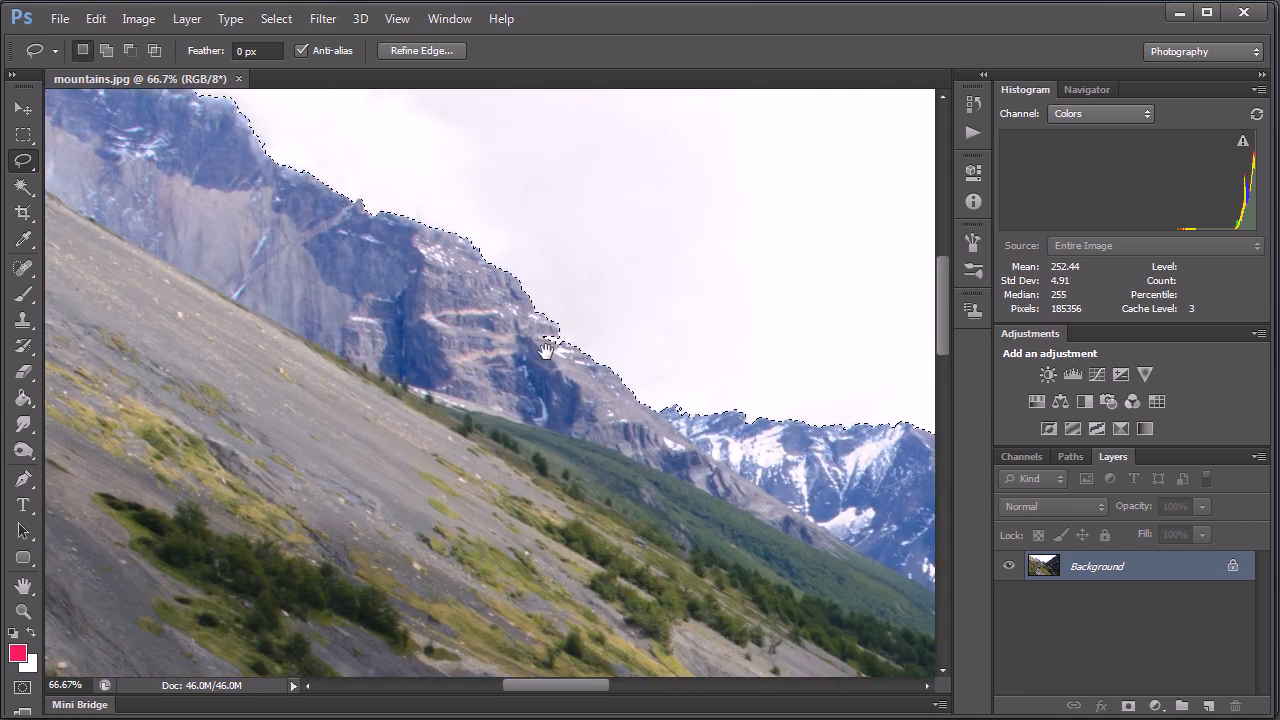
{"action": "mouse_move", "coordinate": [557, 328]}
{"action": "left_mouse_down"}
{"action": "mouse_move", "coordinate": [552, 357]}
{"action": "mouse_move", "coordinate": [566, 345]}
{"action": "mouse_move", "coordinate": [558, 330]}
{"action": "left_mouse_up"}
{"action": "left_click_drag", "start_coordinate": [714, 427], "coordinate": [378, 343]}
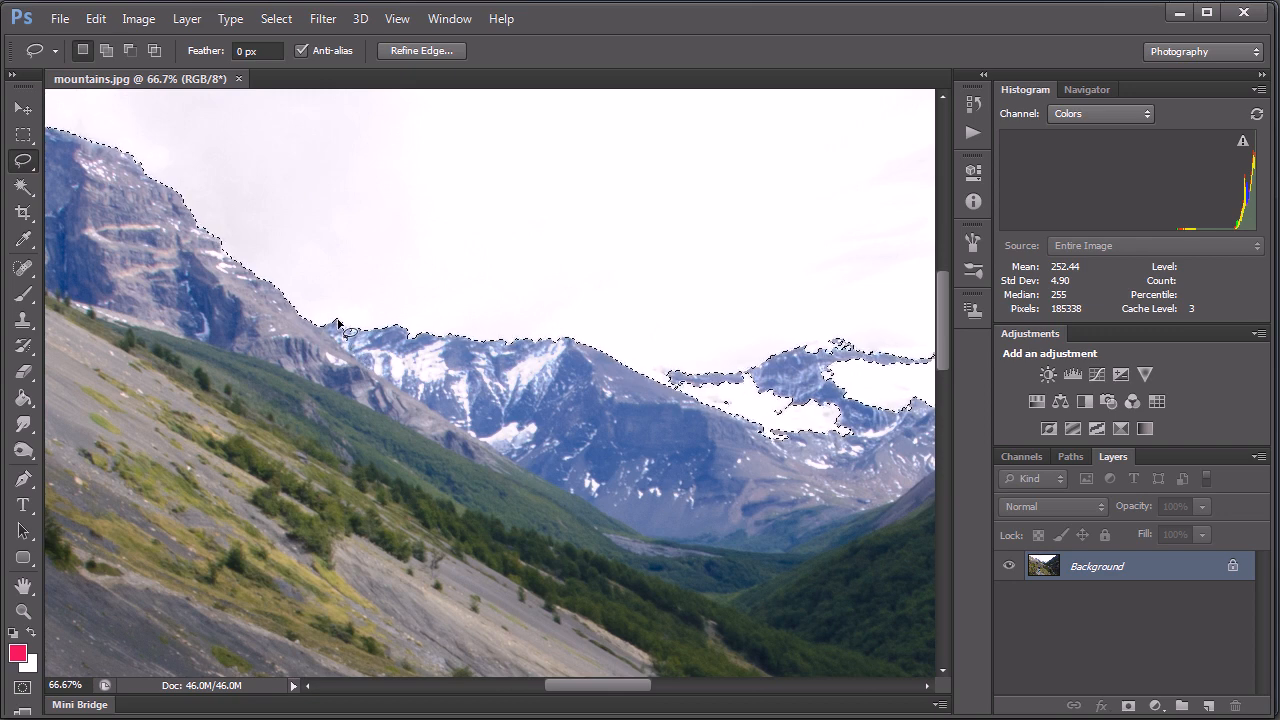
{"action": "left_click_drag", "start_coordinate": [338, 320], "coordinate": [340, 326]}
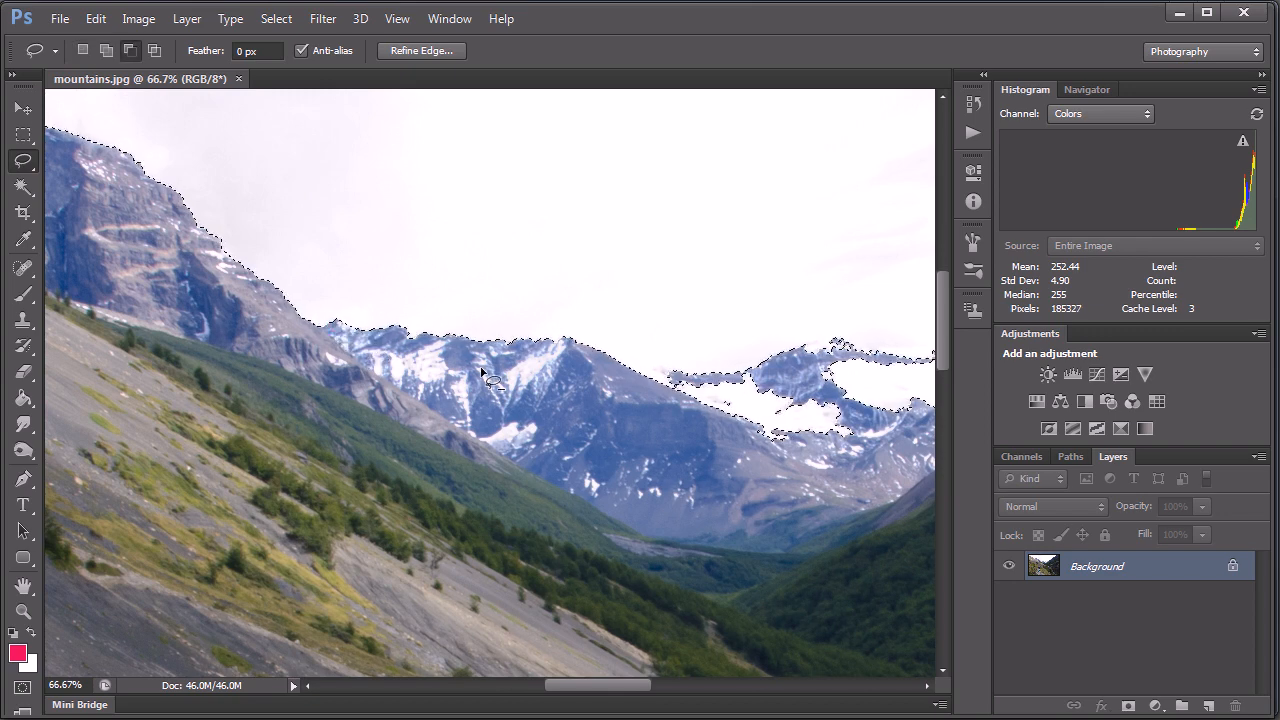
{"action": "left_click_drag", "start_coordinate": [785, 370], "coordinate": [683, 381]}
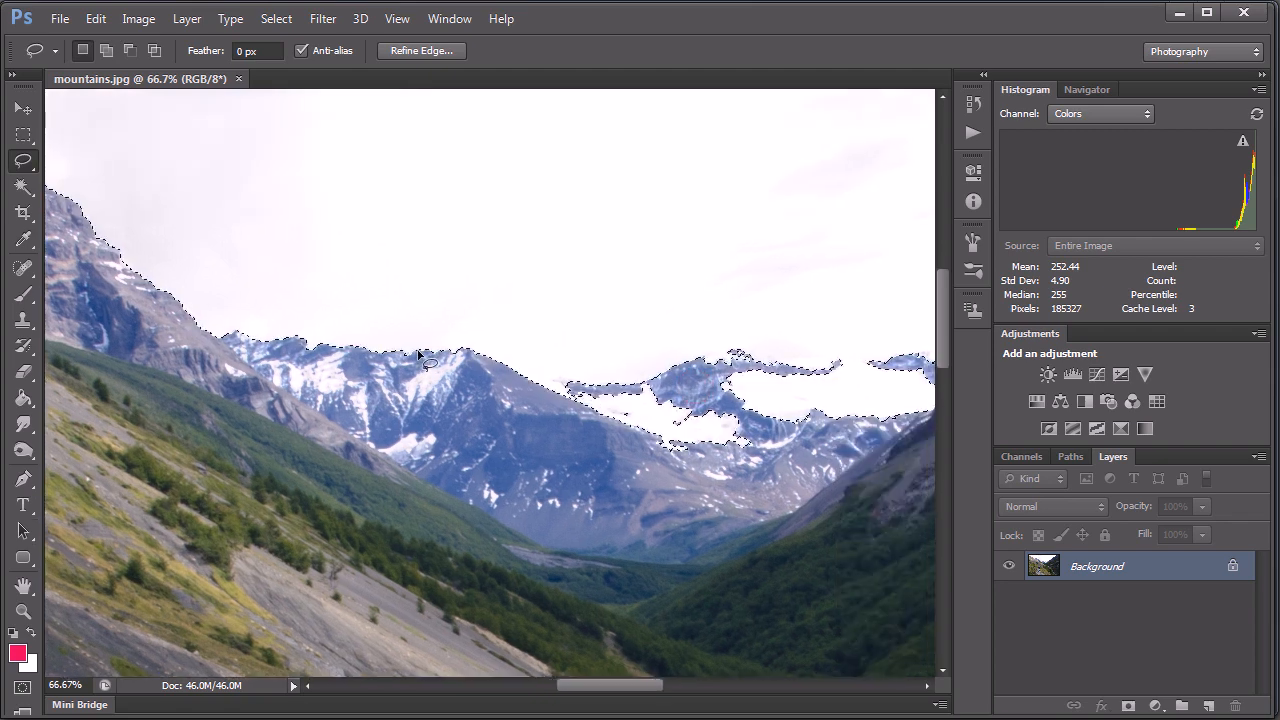
{"action": "mouse_move", "coordinate": [420, 355]}
{"action": "left_mouse_down"}
{"action": "mouse_move", "coordinate": [400, 356]}
{"action": "mouse_move", "coordinate": [427, 357]}
{"action": "left_mouse_up"}
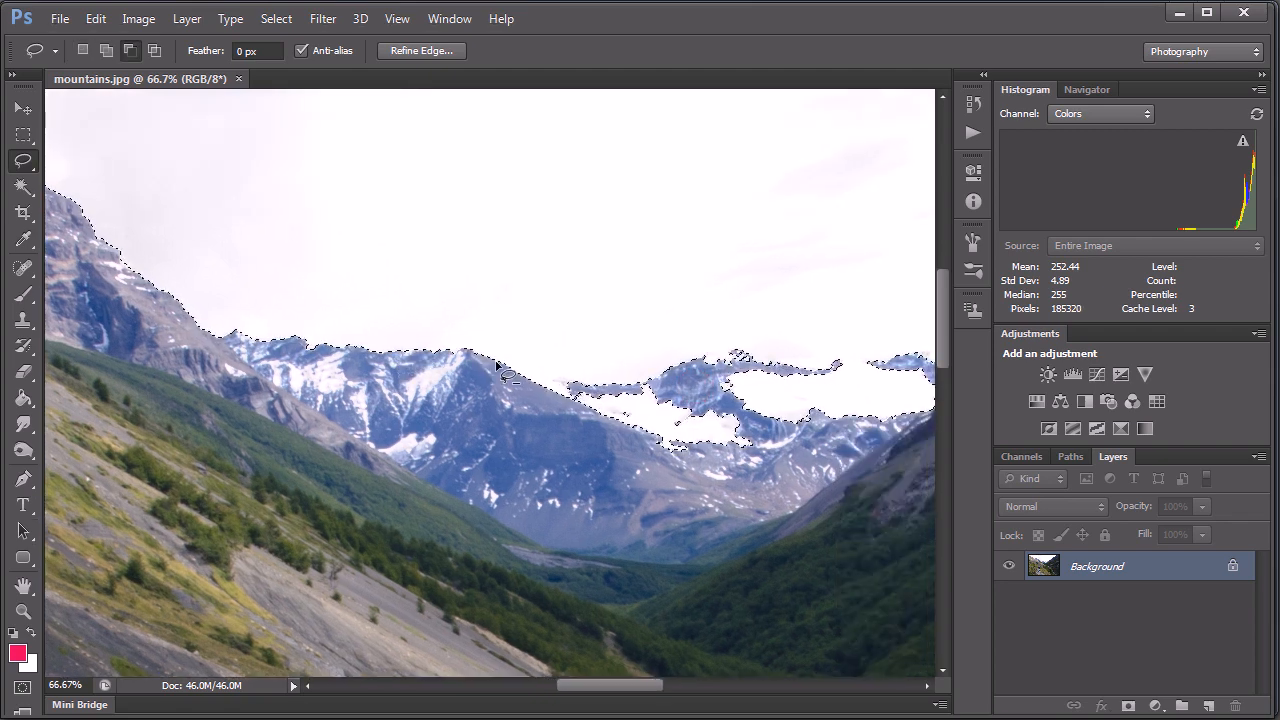
- Correct the selection edge along the central snowy slope, adding back a sliver of sky and subtracting the adjoining snowfield
{"action": "mouse_move", "coordinate": [496, 363]}
{"action": "left_mouse_down"}
{"action": "mouse_move", "coordinate": [567, 432]}
{"action": "mouse_move", "coordinate": [575, 381]}
{"action": "left_mouse_up"}
{"action": "key", "text": "shift"}
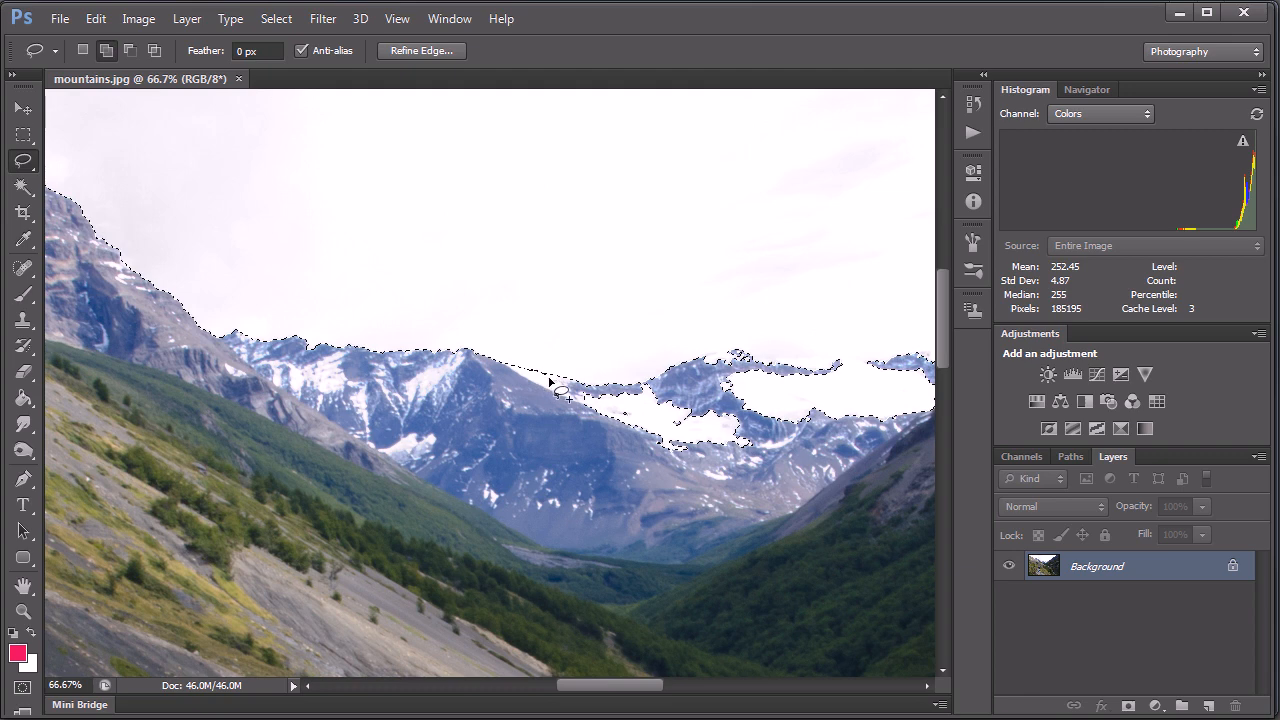
{"action": "mouse_move", "coordinate": [549, 378]}
{"action": "left_mouse_down"}
{"action": "mouse_move", "coordinate": [564, 382]}
{"action": "mouse_move", "coordinate": [584, 350]}
{"action": "mouse_move", "coordinate": [548, 322]}
{"action": "left_mouse_up"}
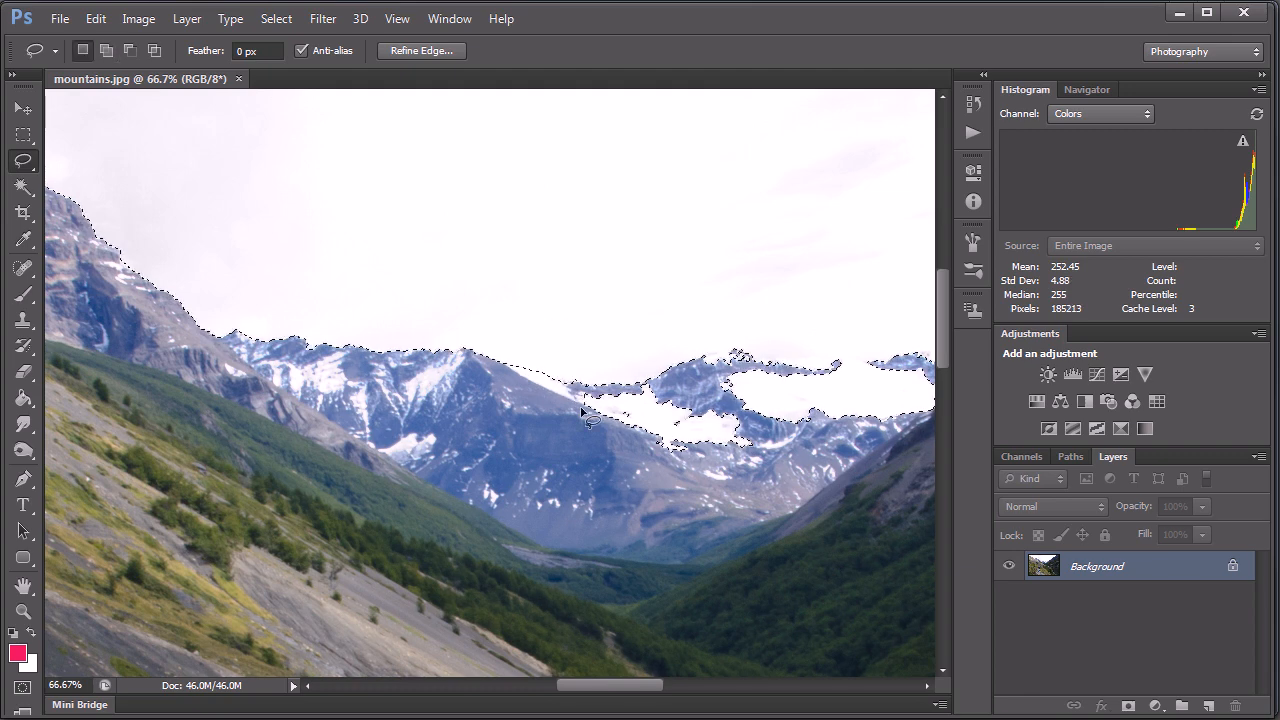
{"action": "key", "text": "alt"}
{"action": "mouse_move", "coordinate": [583, 391]}
{"action": "left_mouse_down"}
{"action": "mouse_move", "coordinate": [694, 474]}
{"action": "mouse_move", "coordinate": [752, 477]}
{"action": "mouse_move", "coordinate": [758, 438]}
{"action": "mouse_move", "coordinate": [712, 404]}
{"action": "mouse_move", "coordinate": [651, 381]}
{"action": "mouse_move", "coordinate": [560, 390]}
{"action": "left_mouse_up"}
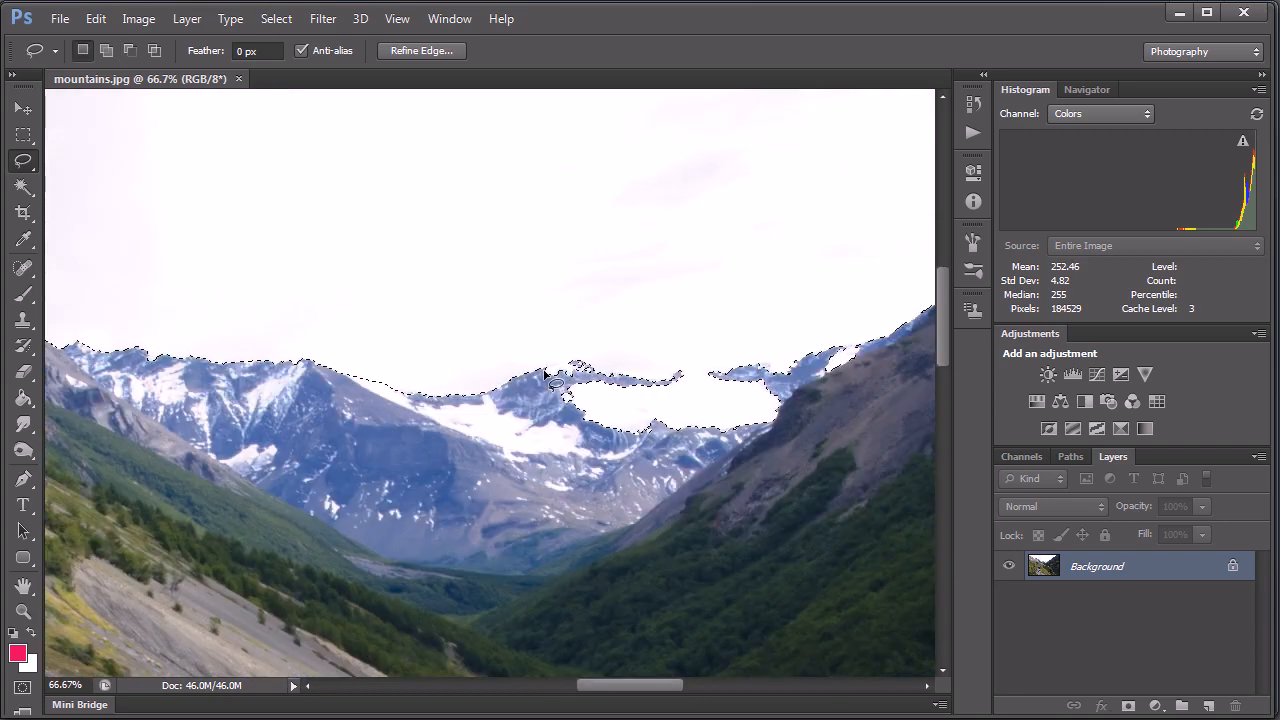
- Undo the last cut around the distant peaks and subtract their ridge tops and large snowfield from the sky selection
{"action": "mouse_move", "coordinate": [544, 370]}
{"action": "left_mouse_down"}
{"action": "mouse_move", "coordinate": [567, 398]}
{"action": "mouse_move", "coordinate": [577, 366]}
{"action": "mouse_move", "coordinate": [601, 392]}
{"action": "mouse_move", "coordinate": [625, 379]}
{"action": "mouse_move", "coordinate": [585, 368]}
{"action": "mouse_move", "coordinate": [572, 436]}
{"action": "mouse_move", "coordinate": [825, 415]}
{"action": "mouse_move", "coordinate": [750, 372]}
{"action": "mouse_move", "coordinate": [586, 368]}
{"action": "mouse_move", "coordinate": [598, 440]}
{"action": "mouse_move", "coordinate": [486, 371]}
{"action": "left_mouse_up"}
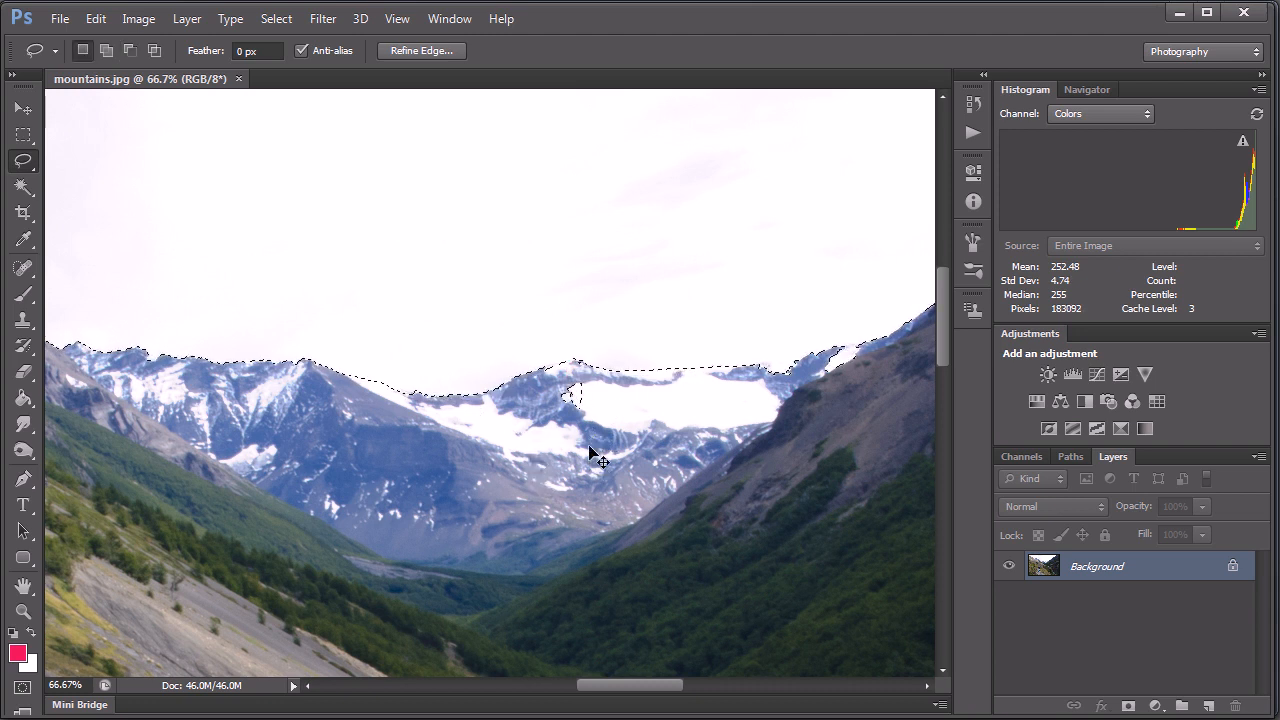
{"action": "key", "text": "ctrl+alt+z"}
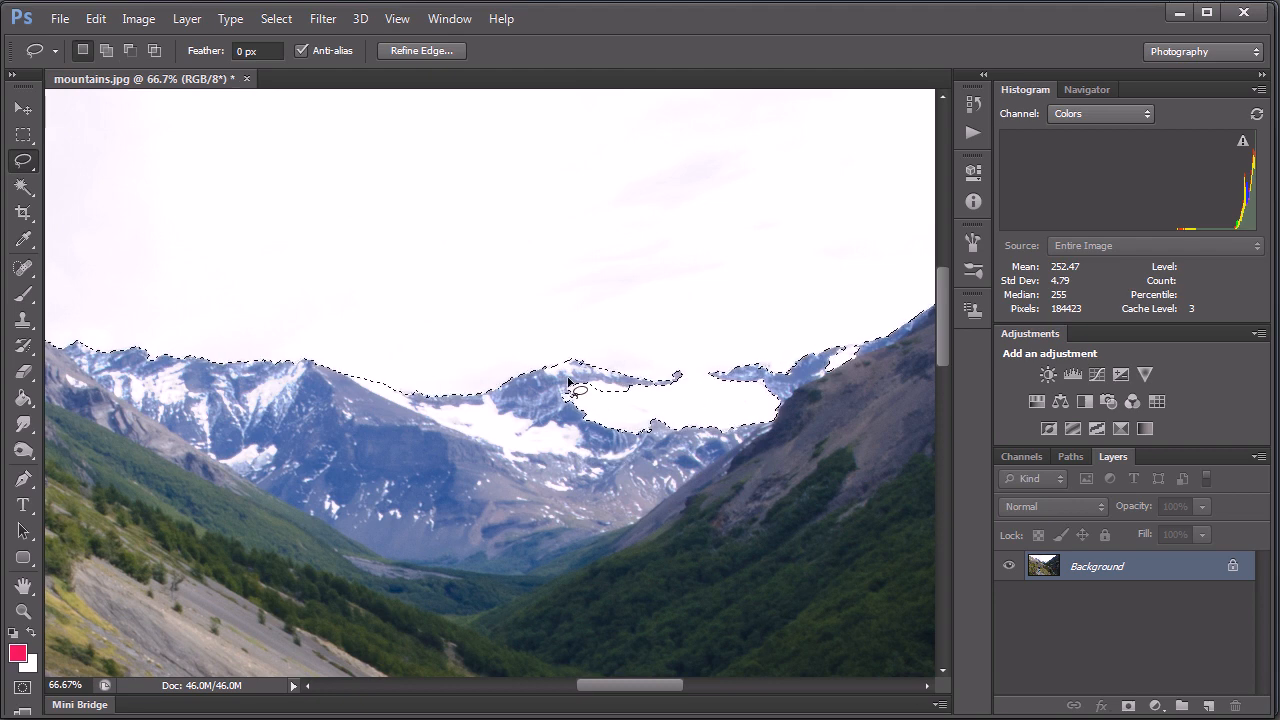
{"action": "mouse_move", "coordinate": [579, 373]}
{"action": "left_mouse_down"}
{"action": "mouse_move", "coordinate": [545, 432]}
{"action": "mouse_move", "coordinate": [790, 500]}
{"action": "mouse_move", "coordinate": [828, 422]}
{"action": "mouse_move", "coordinate": [793, 398]}
{"action": "left_mouse_up"}
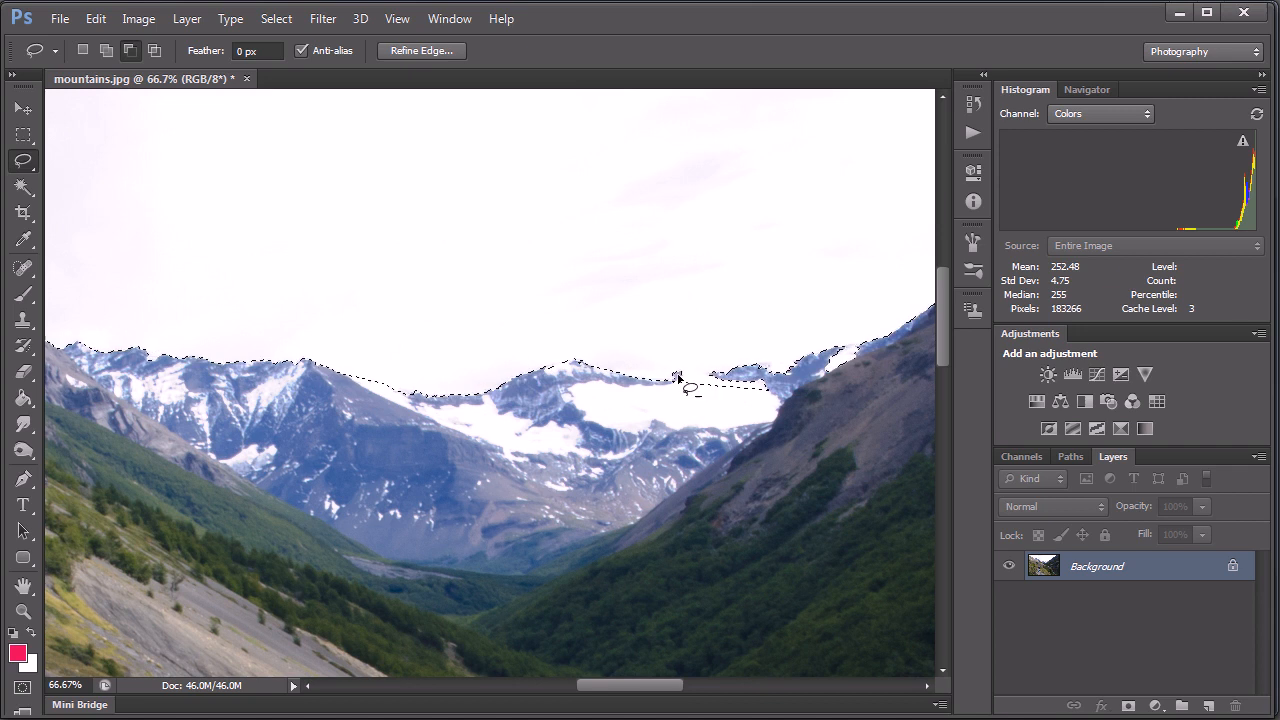
{"action": "mouse_move", "coordinate": [678, 375]}
{"action": "left_mouse_down"}
{"action": "mouse_move", "coordinate": [792, 443]}
{"action": "mouse_move", "coordinate": [776, 387]}
{"action": "mouse_move", "coordinate": [730, 366]}
{"action": "mouse_move", "coordinate": [749, 385]}
{"action": "mouse_move", "coordinate": [817, 382]}
{"action": "left_mouse_up"}
{"action": "mouse_move", "coordinate": [815, 358]}
{"action": "left_mouse_down"}
{"action": "mouse_move", "coordinate": [800, 377]}
{"action": "mouse_move", "coordinate": [843, 344]}
{"action": "mouse_move", "coordinate": [915, 395]}
{"action": "mouse_move", "coordinate": [903, 350]}
{"action": "mouse_move", "coordinate": [873, 345]}
{"action": "mouse_move", "coordinate": [486, 486]}
{"action": "mouse_move", "coordinate": [709, 514]}
{"action": "left_mouse_up"}
{"action": "key", "text": "space"}
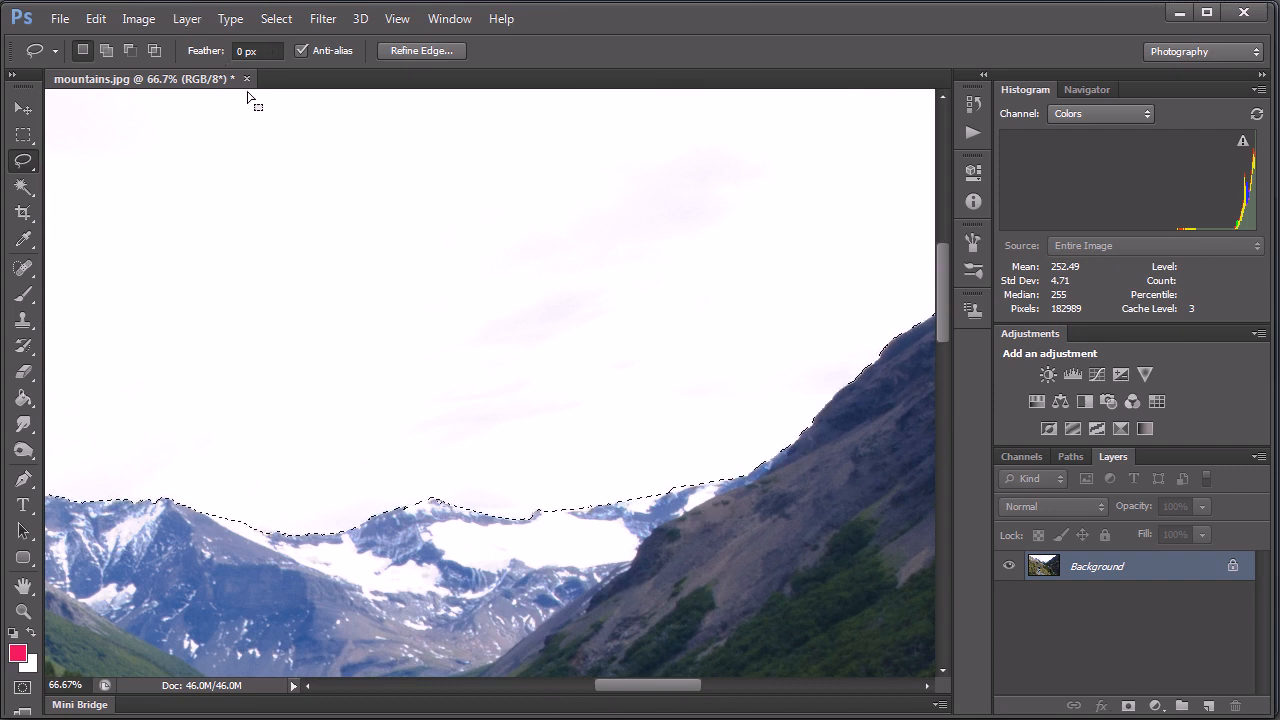
- Feather the sky selection with a radius of 2 pixels
{"action": "left_click", "coordinate": [285, 20]}
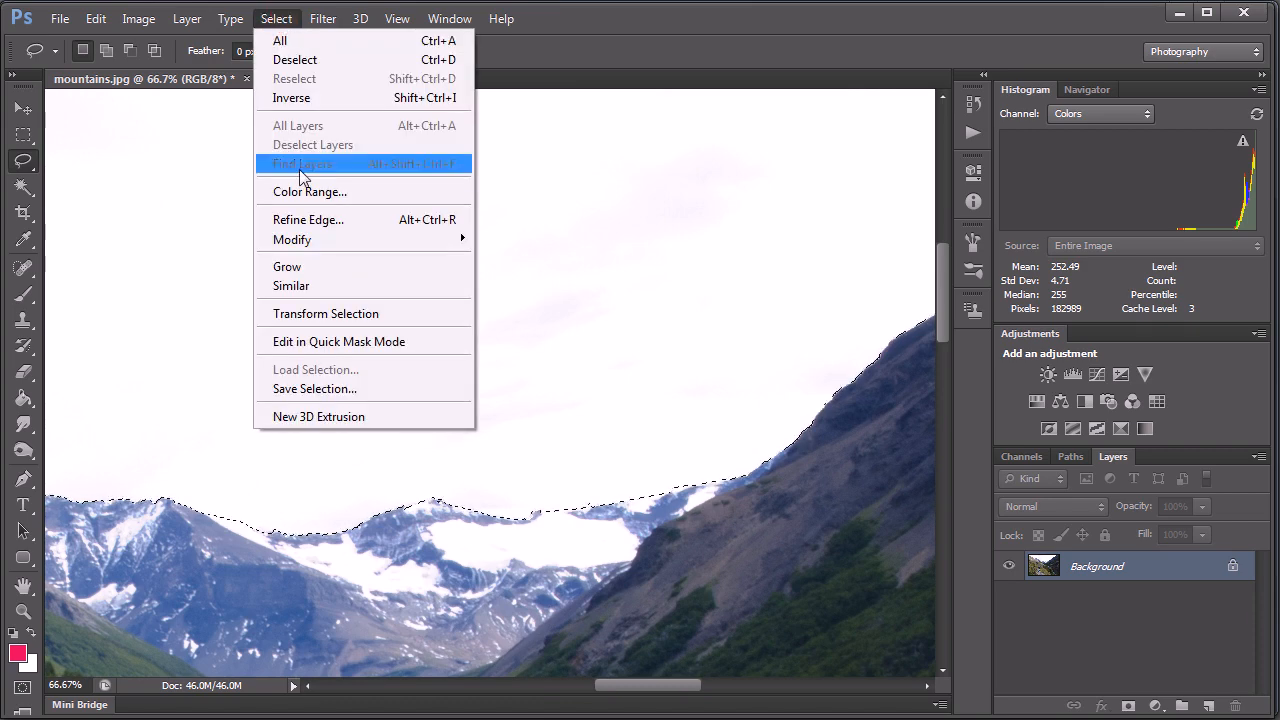
{"action": "mouse_move", "coordinate": [300, 240]}
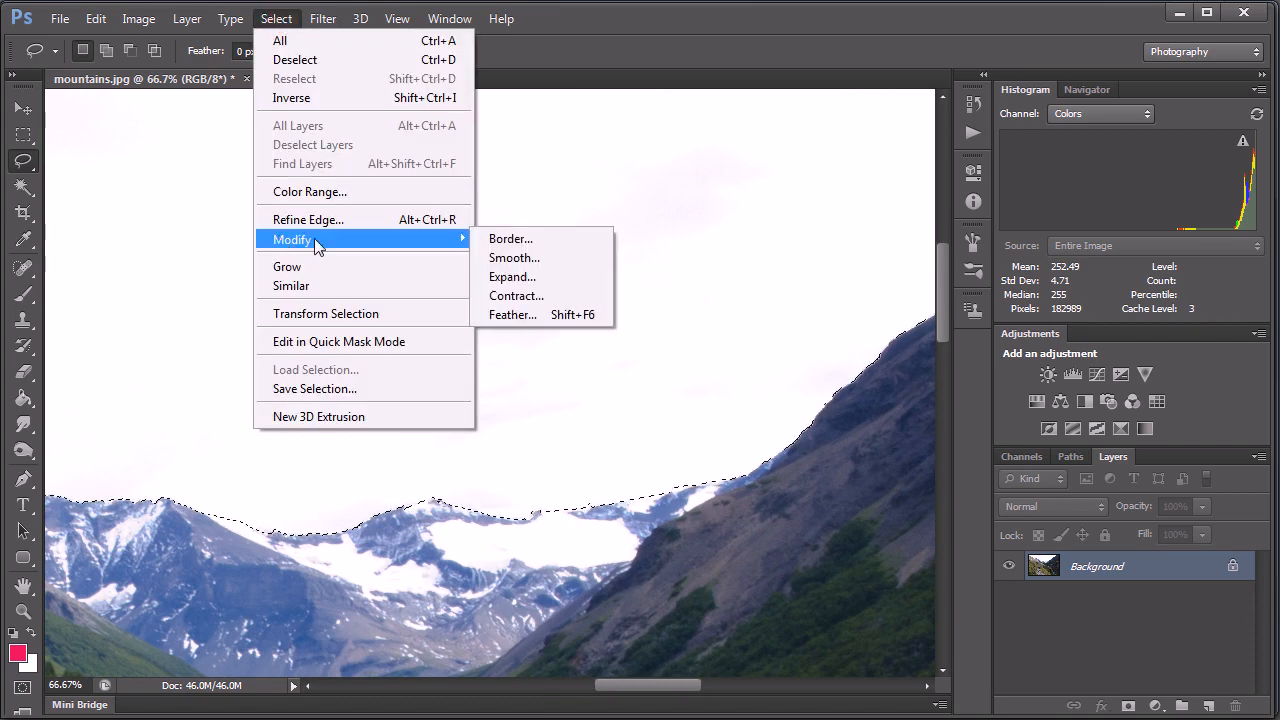
{"action": "left_click", "coordinate": [510, 315]}
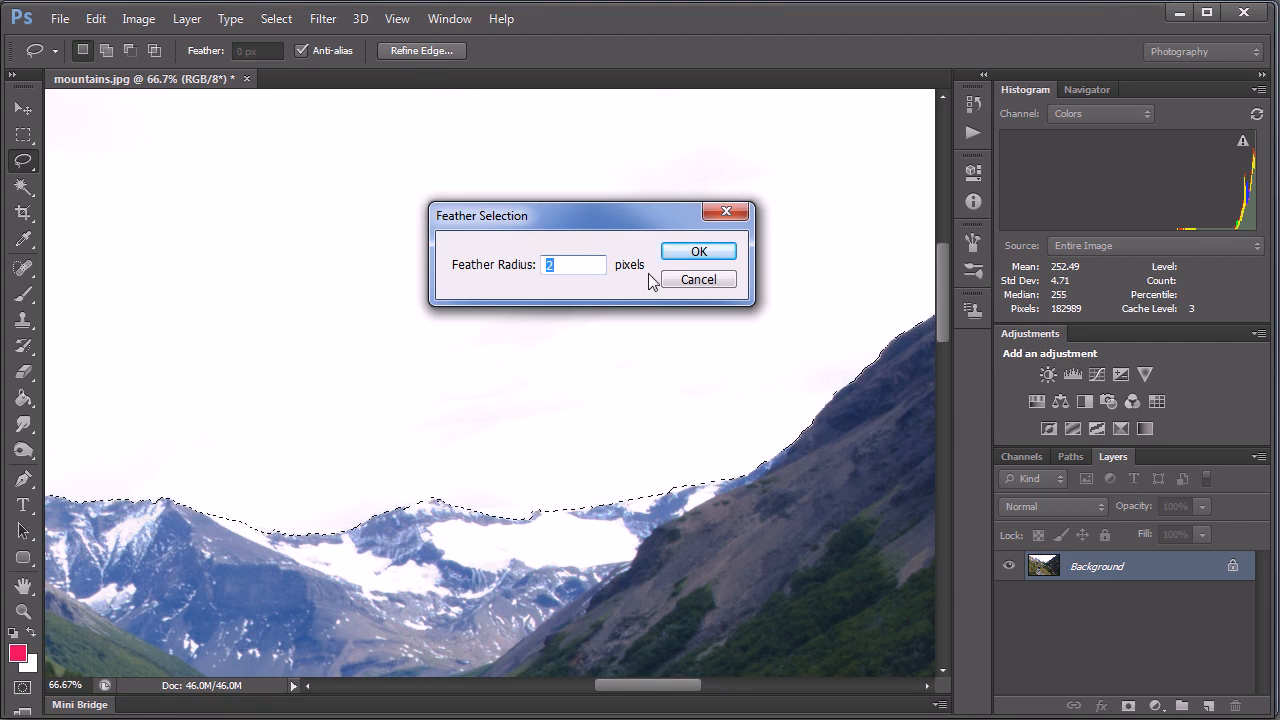
{"action": "left_click", "coordinate": [707, 256]}
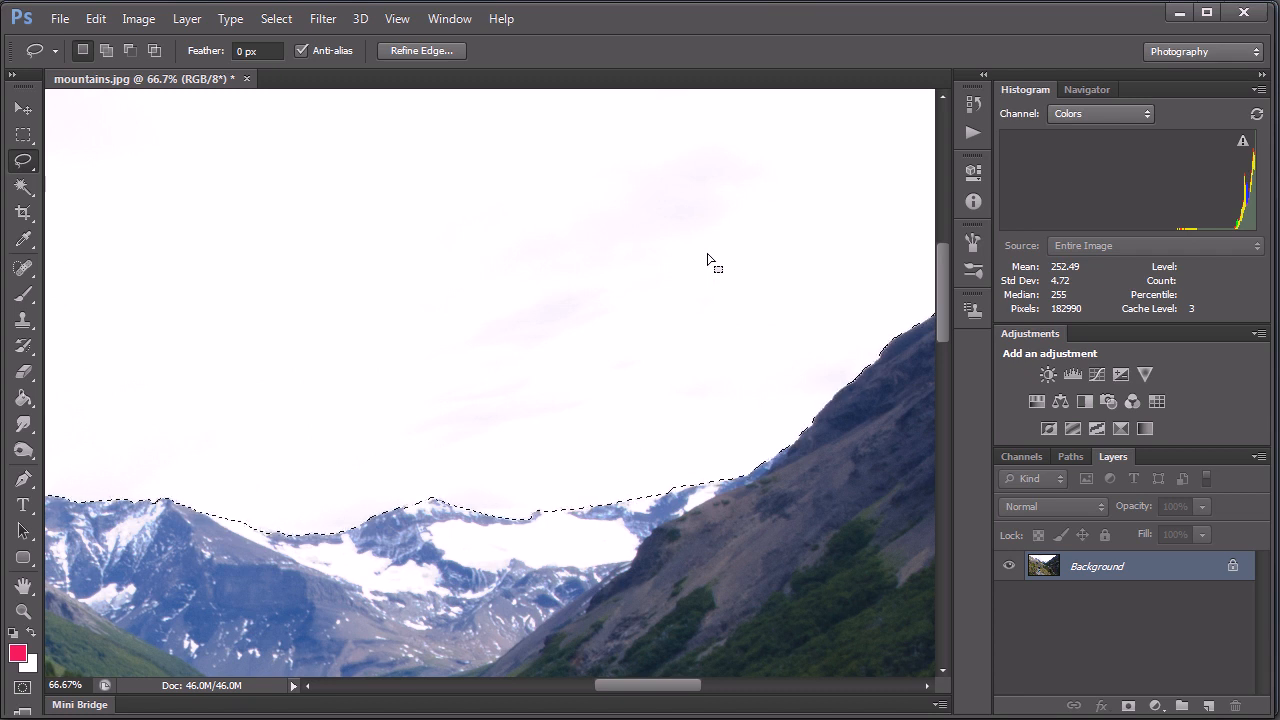
{"action": "left_click", "coordinate": [400, 417], "text": "alt"}
{"action": "left_click", "coordinate": [354, 377], "text": "alt"}
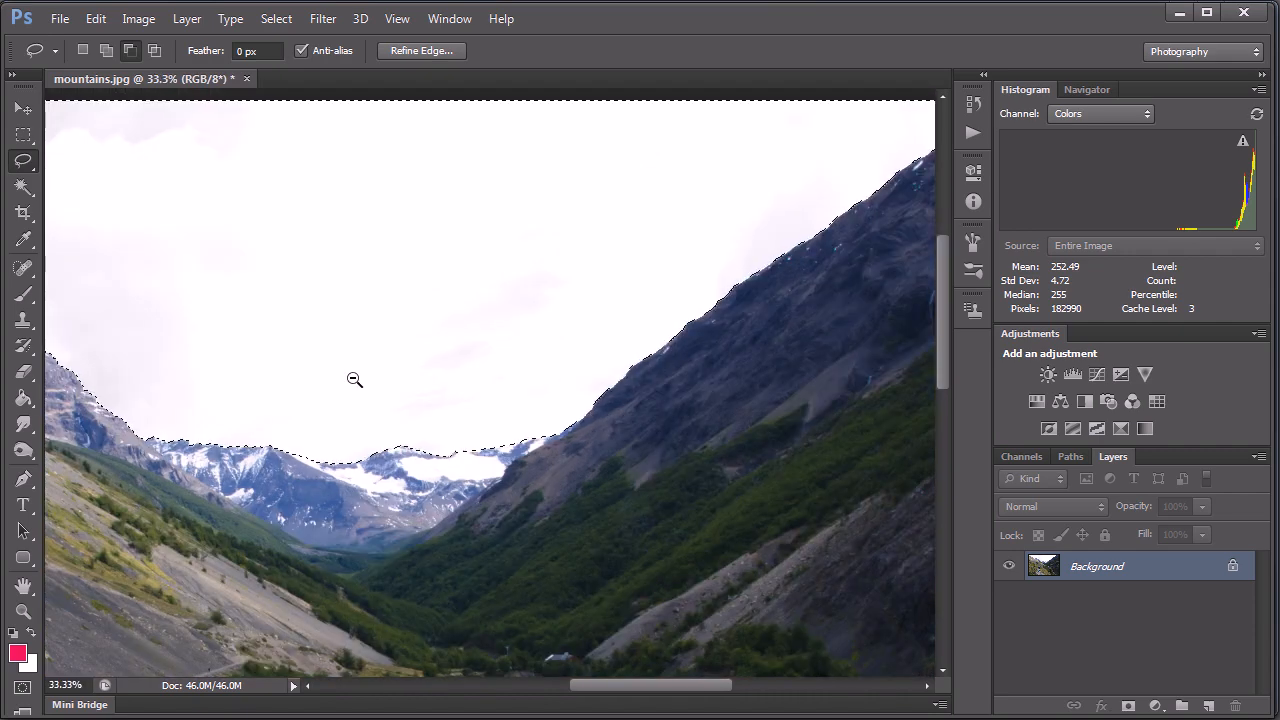
{"action": "left_click", "coordinate": [355, 378], "text": "alt"}
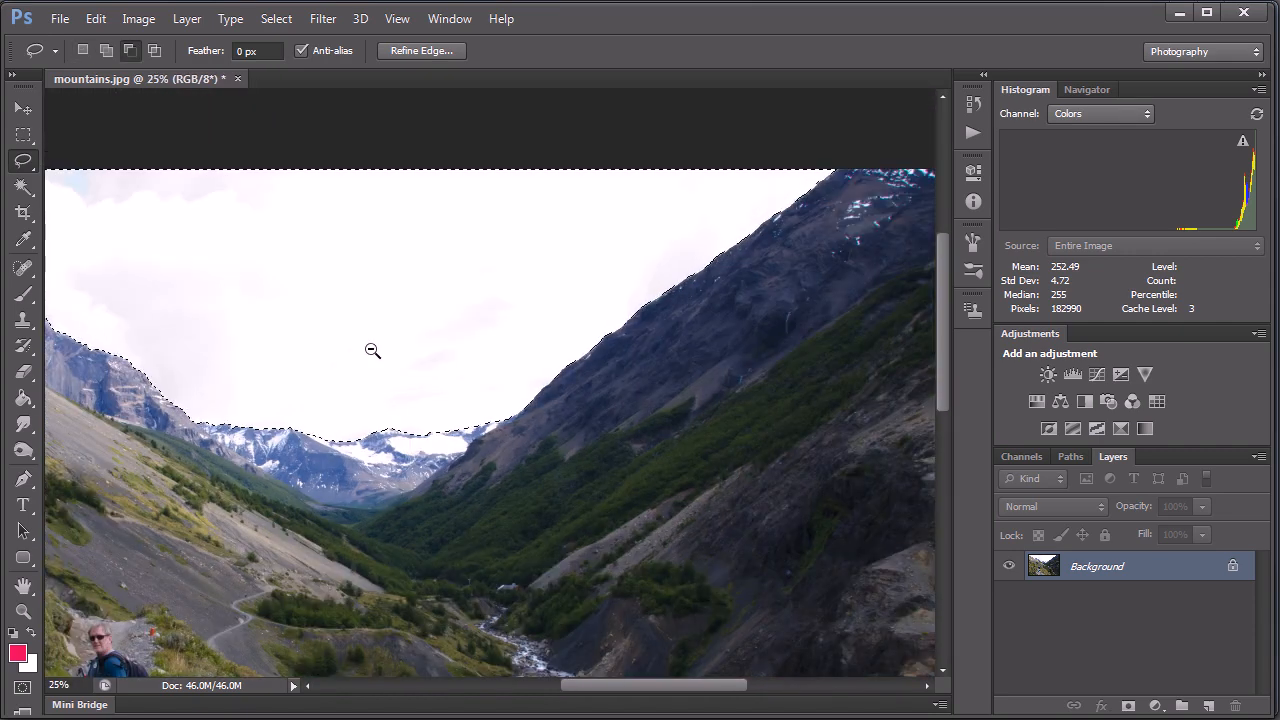
{"action": "left_click", "coordinate": [372, 352], "text": "alt"}
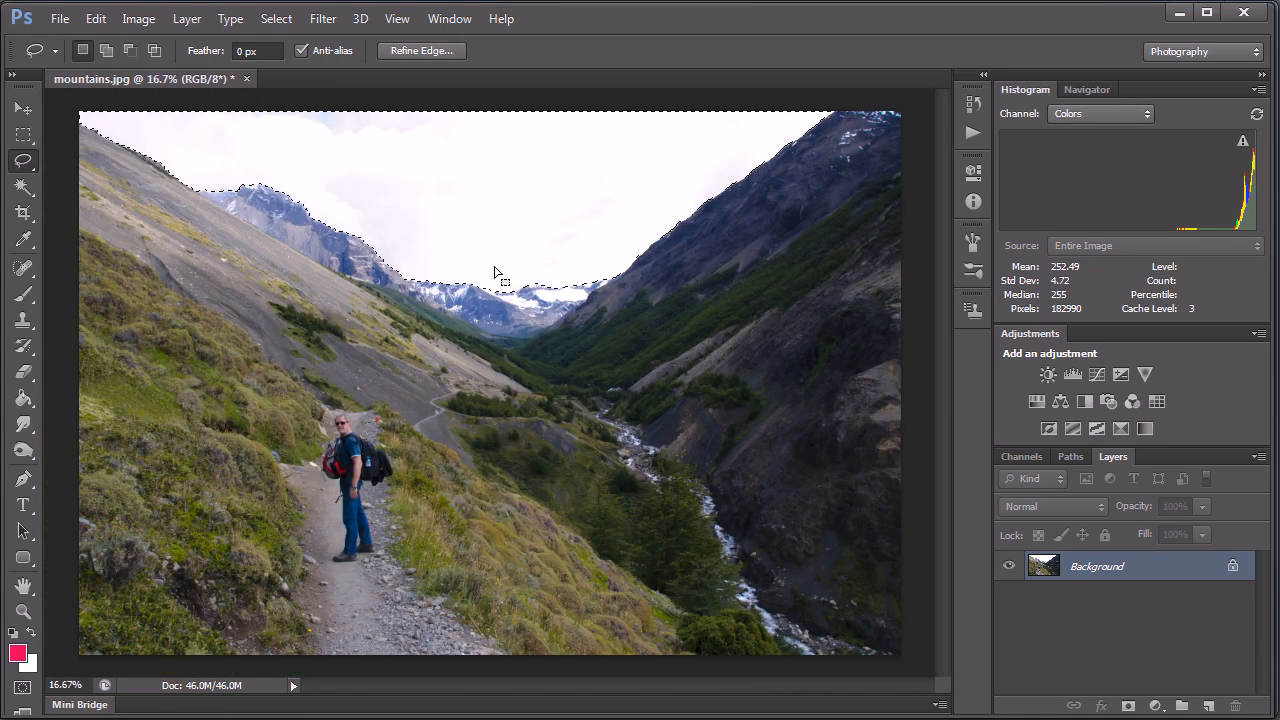
- Invert the sky selection and turn it into a layer mask on the mountain layer so that the blown-out sky is hidden
{"action": "left_click", "coordinate": [284, 22]}
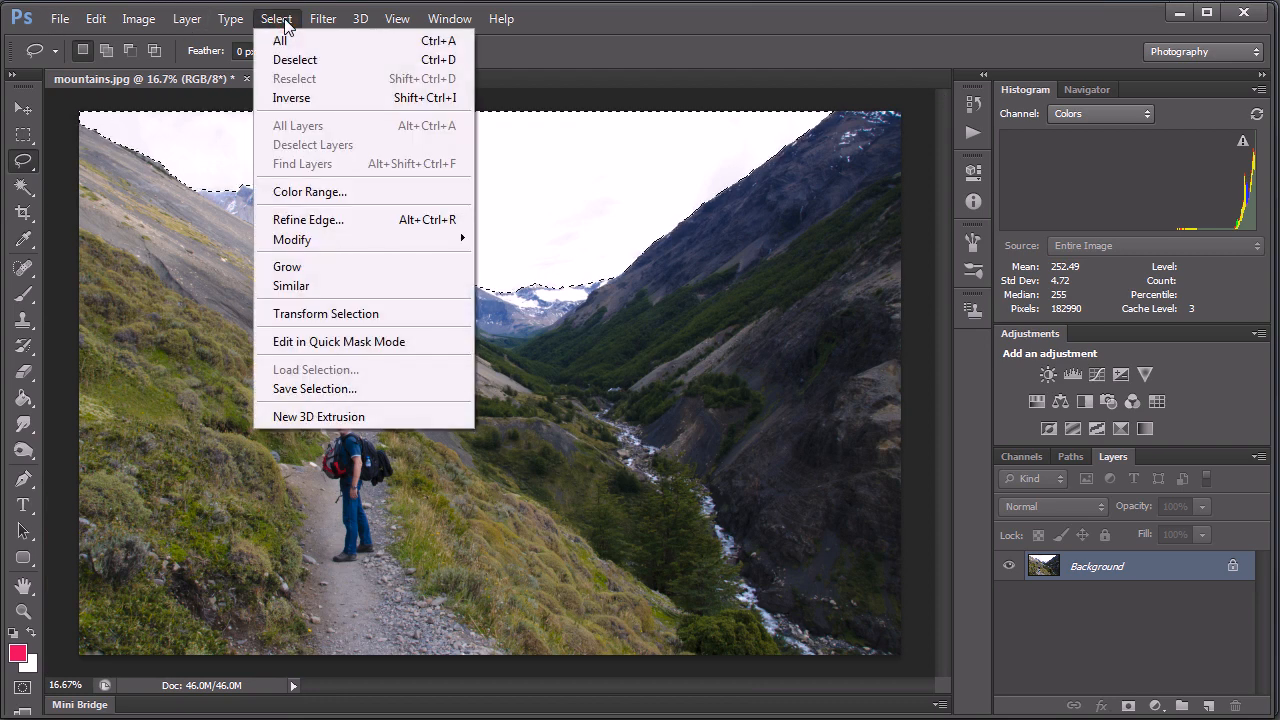
{"action": "left_click", "coordinate": [292, 98]}
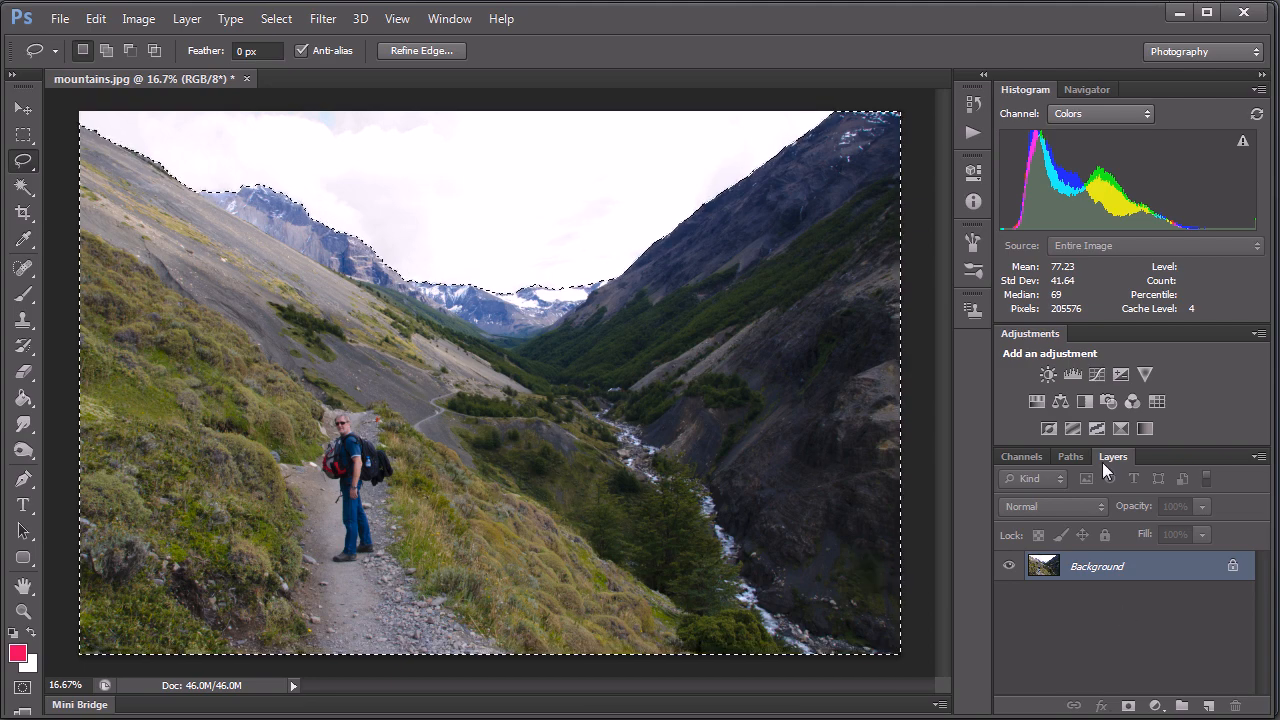
{"action": "left_click_drag", "start_coordinate": [1107, 458], "coordinate": [561, 217]}
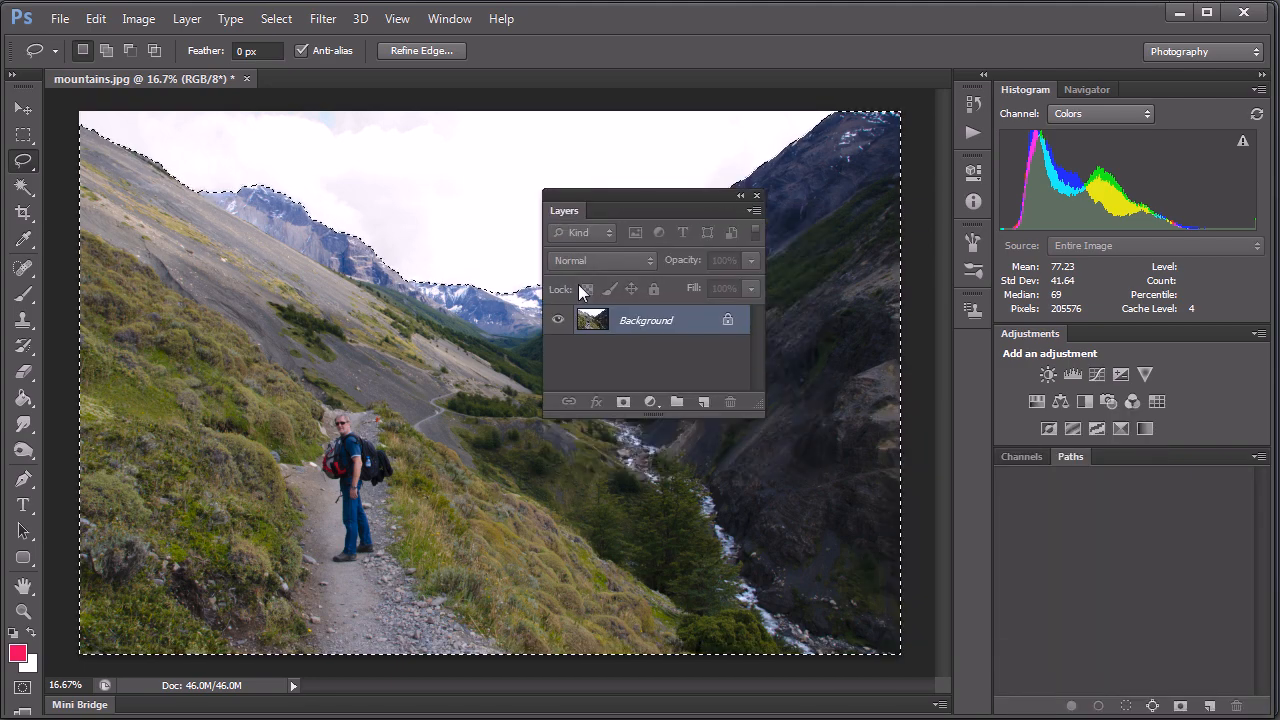
{"action": "left_click", "coordinate": [624, 404]}
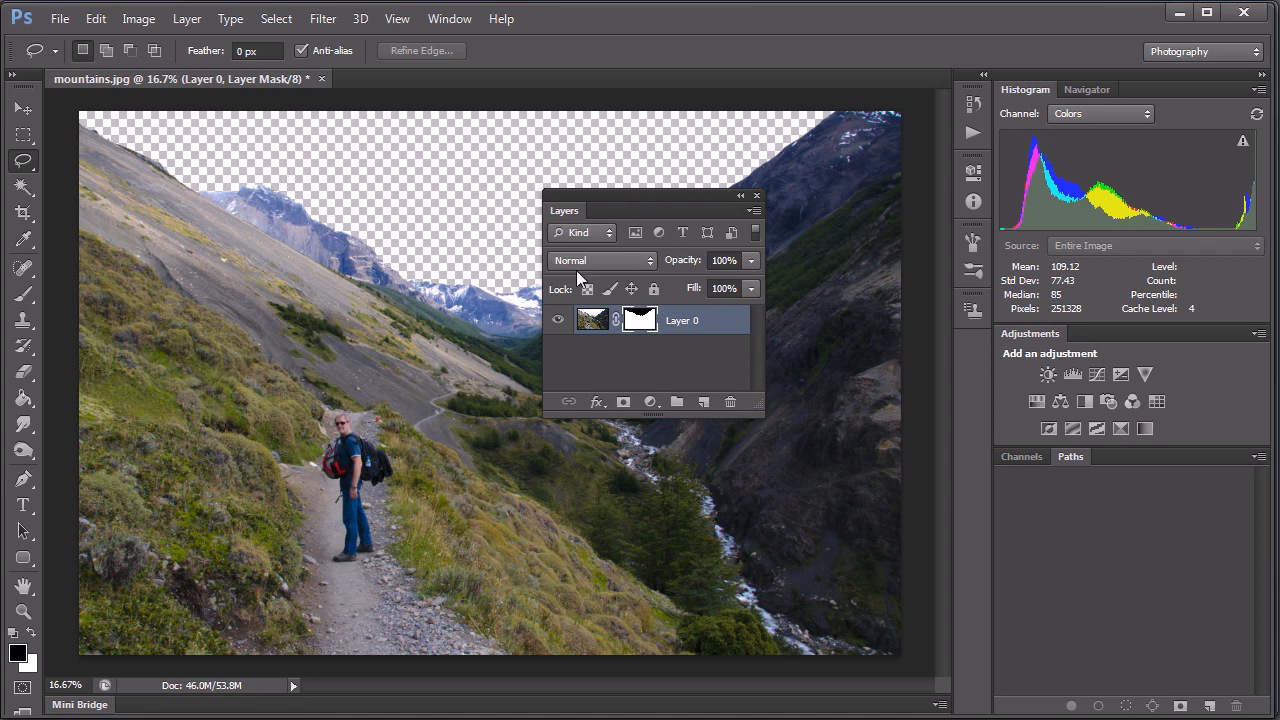
{"action": "left_click_drag", "start_coordinate": [575, 217], "coordinate": [1123, 454]}
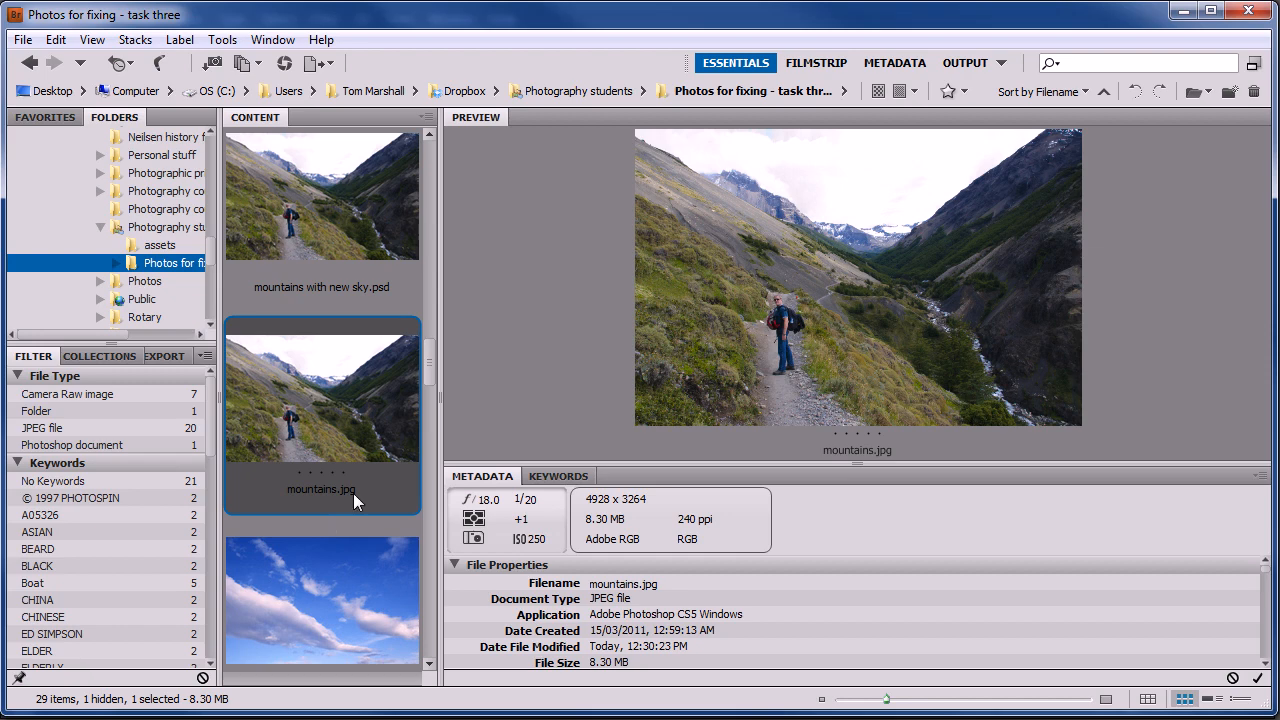
- Open new sky.jpg from Bridge and float it in a smaller window over mountains.jpg
{"action": "left_click", "coordinate": [338, 609]}
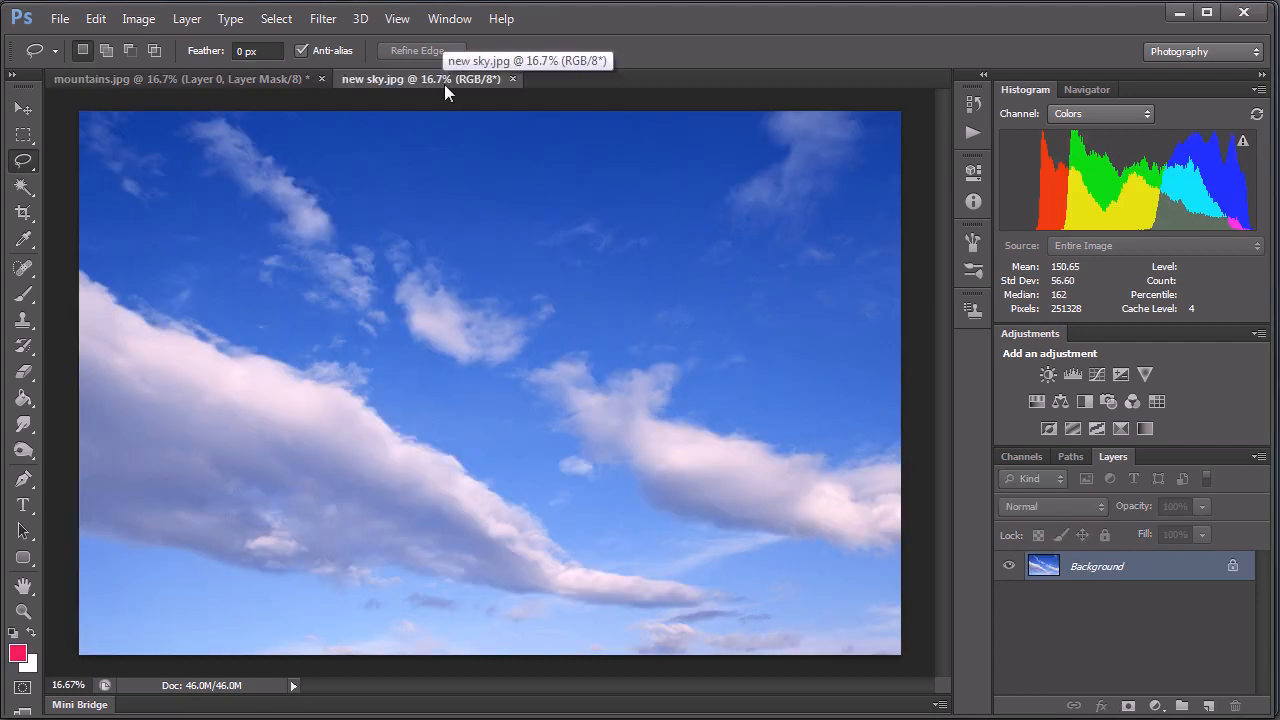
{"action": "left_click_drag", "start_coordinate": [445, 80], "coordinate": [378, 132]}
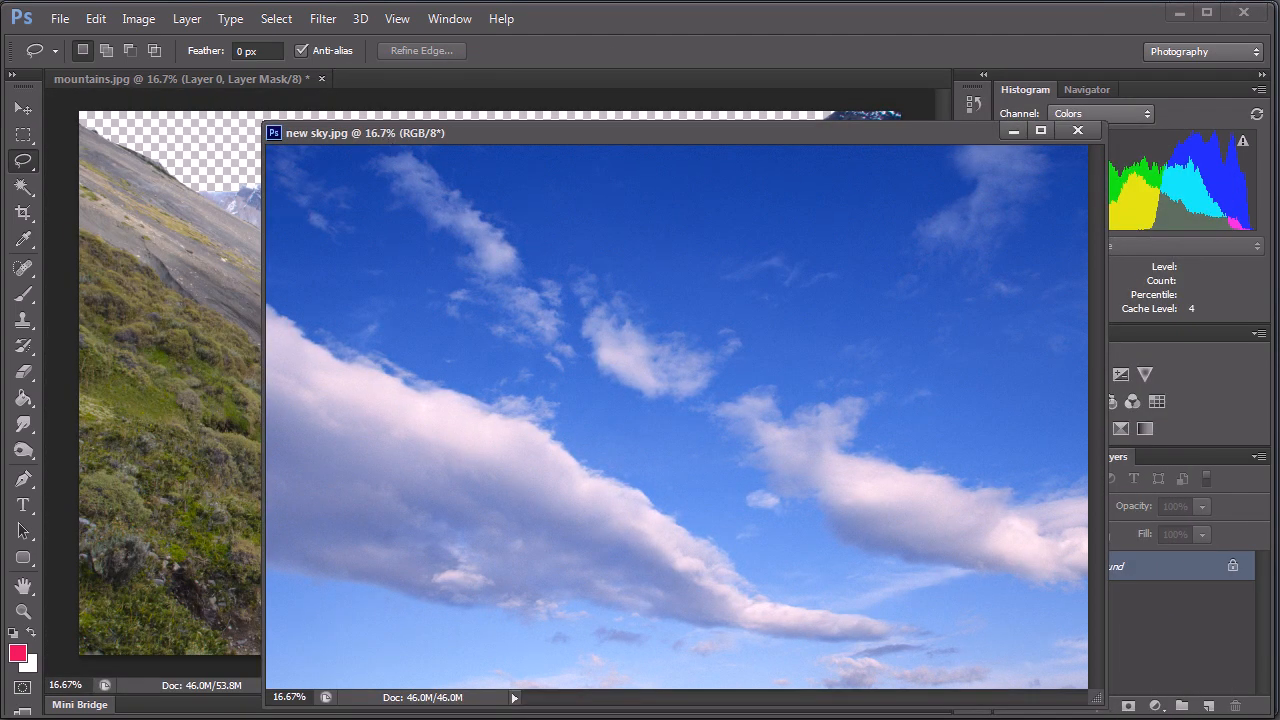
{"action": "left_click_drag", "start_coordinate": [1097, 700], "coordinate": [797, 488]}
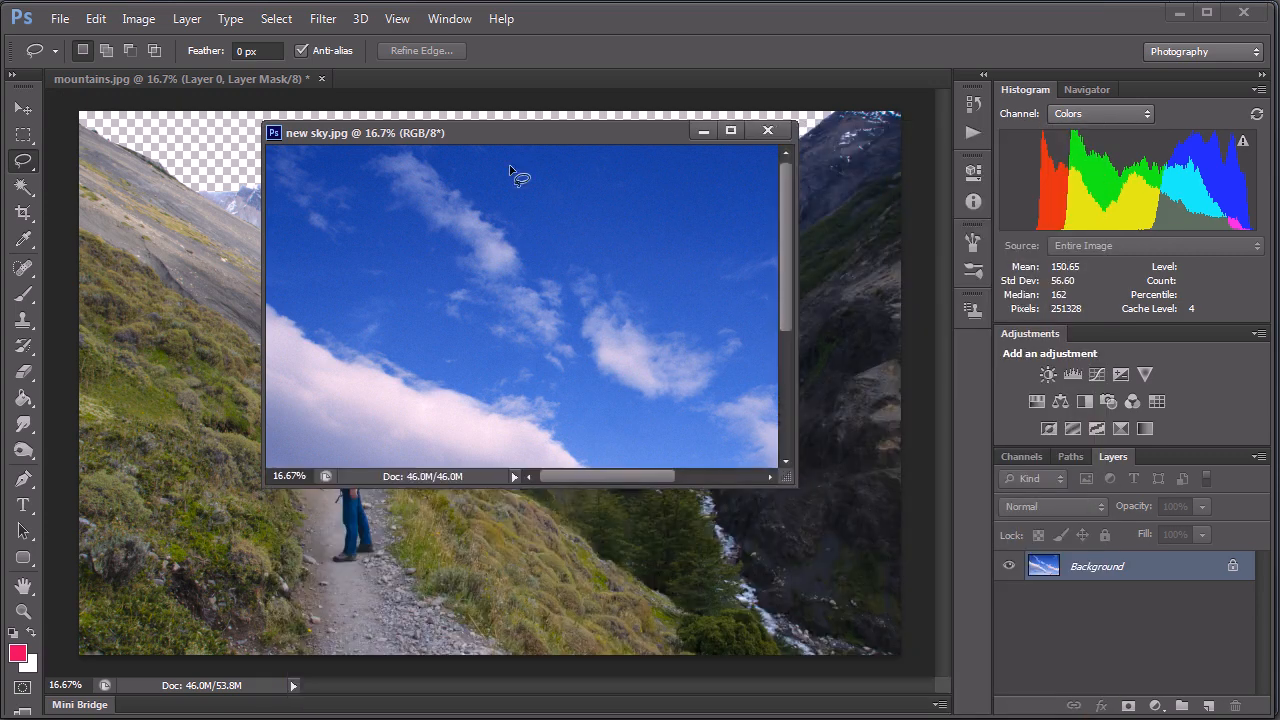
- Copy the Background layer of new sky.jpg into mountains.jpg as a new layer, then close new sky.jpg
{"action": "left_click_drag", "start_coordinate": [523, 131], "coordinate": [673, 163]}
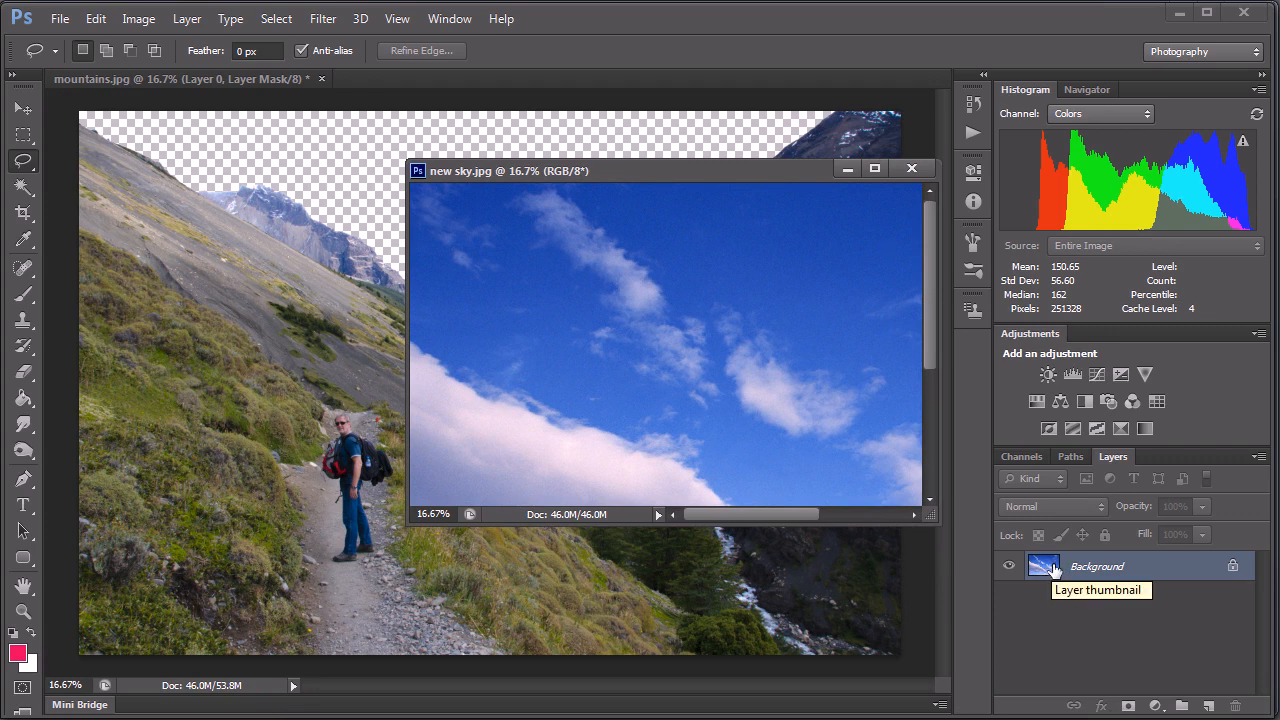
{"action": "left_click_drag", "start_coordinate": [1048, 570], "coordinate": [330, 537]}
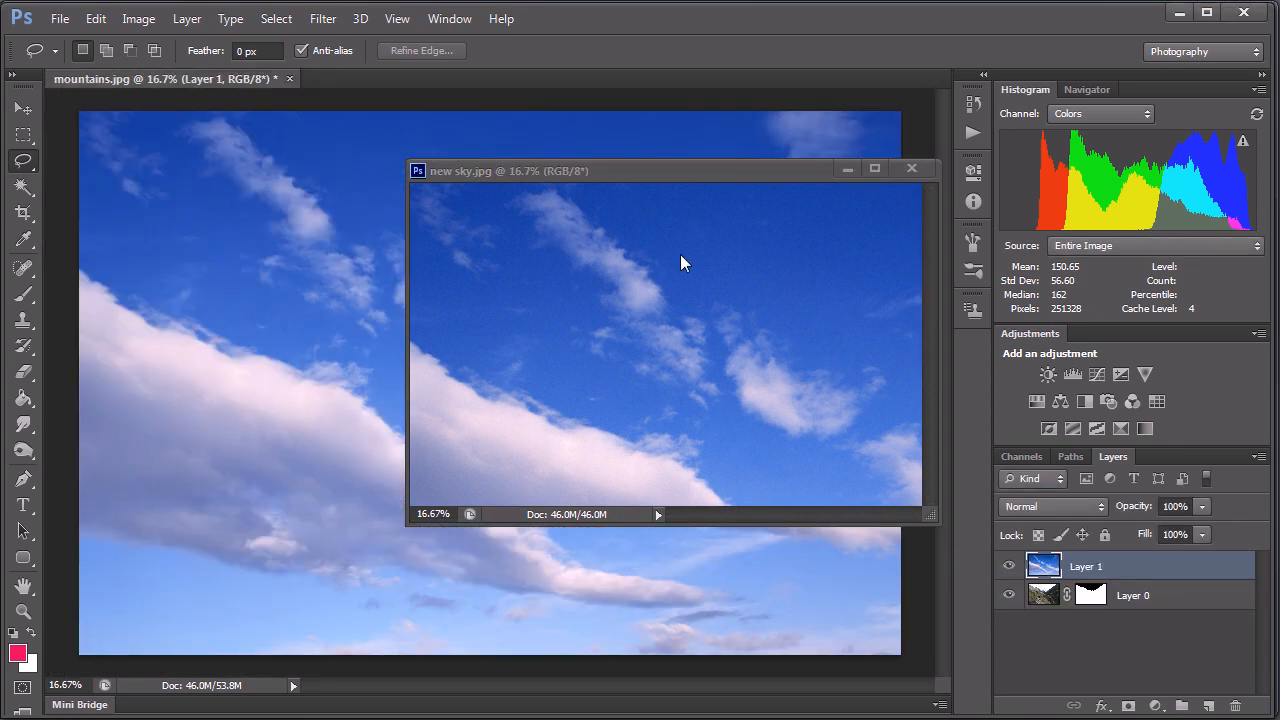
{"action": "left_click", "coordinate": [911, 169]}
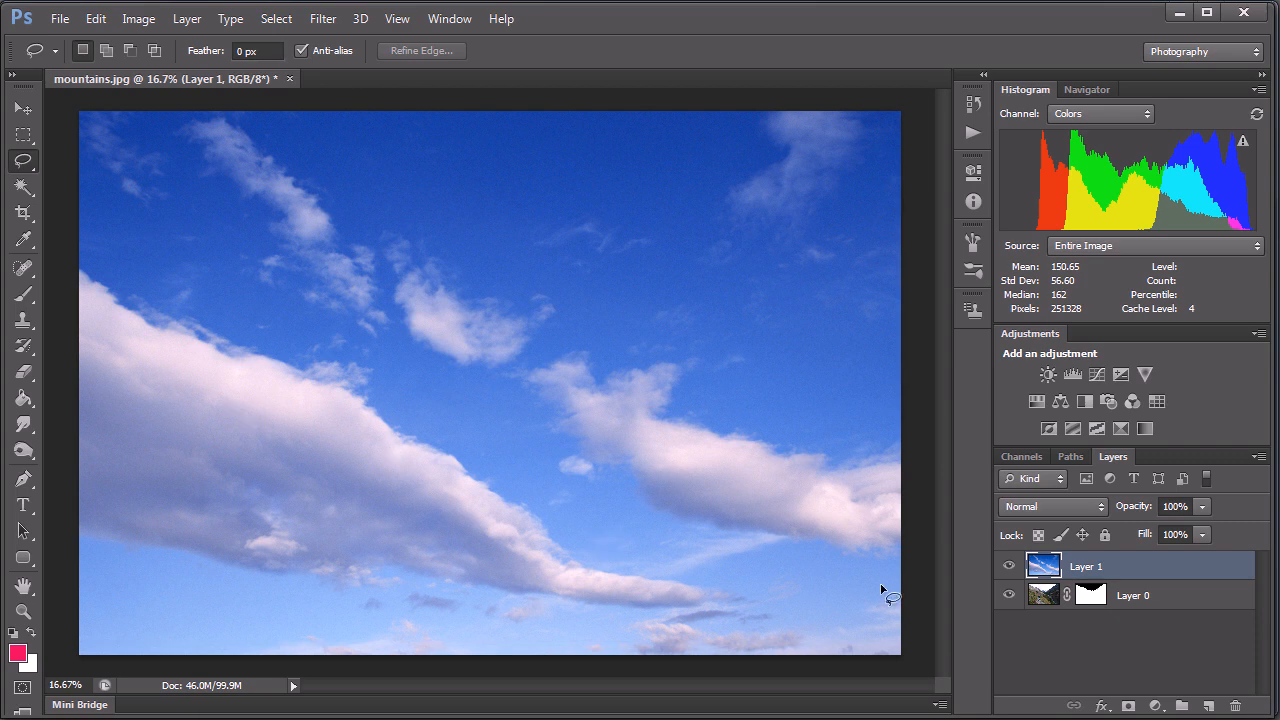
- Move the new sky layer beneath the masked mountain layer, Layer 0, and make Layer 0 the active layer
{"action": "left_click", "coordinate": [1009, 567]}
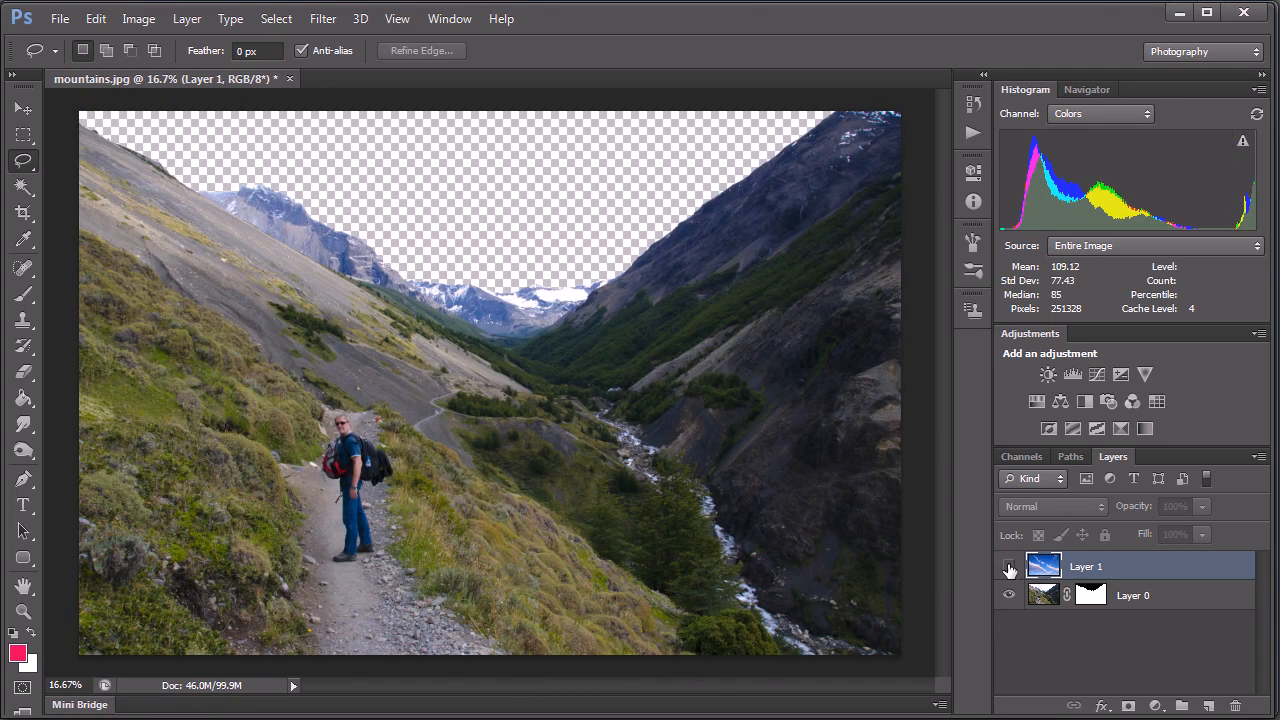
{"action": "left_click", "coordinate": [1009, 567]}
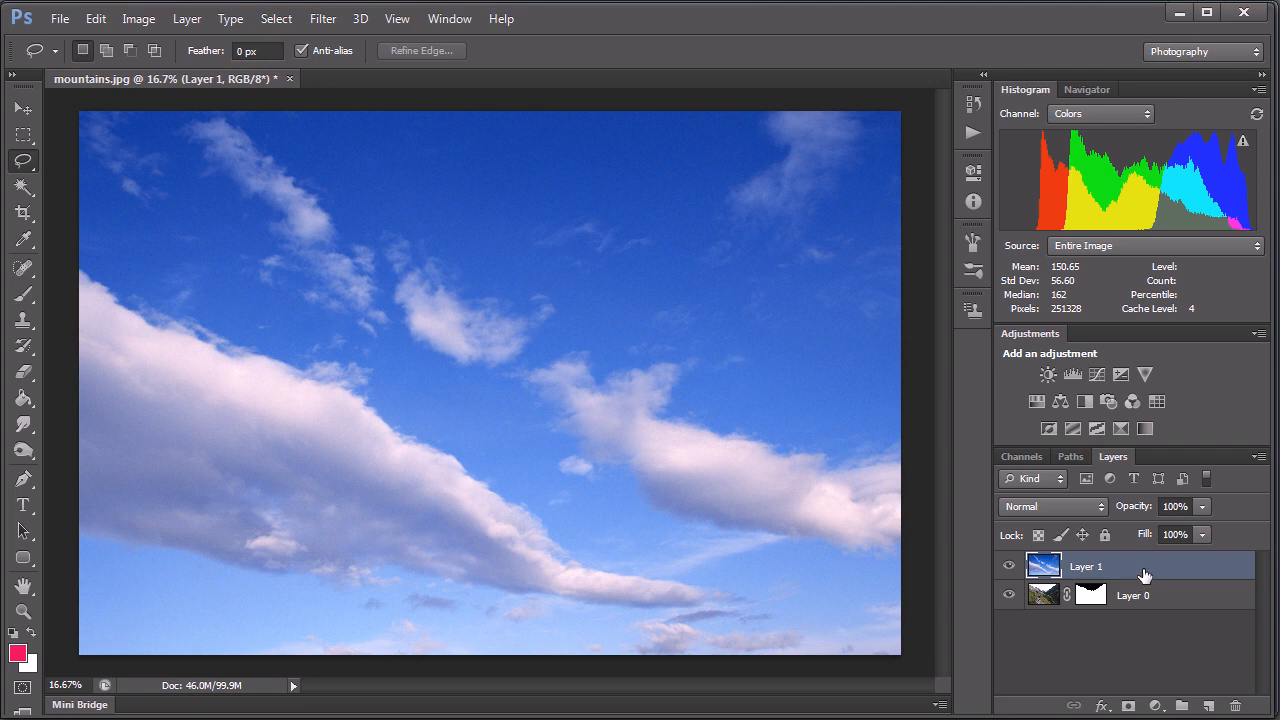
{"action": "left_click_drag", "start_coordinate": [1145, 576], "coordinate": [1149, 603]}
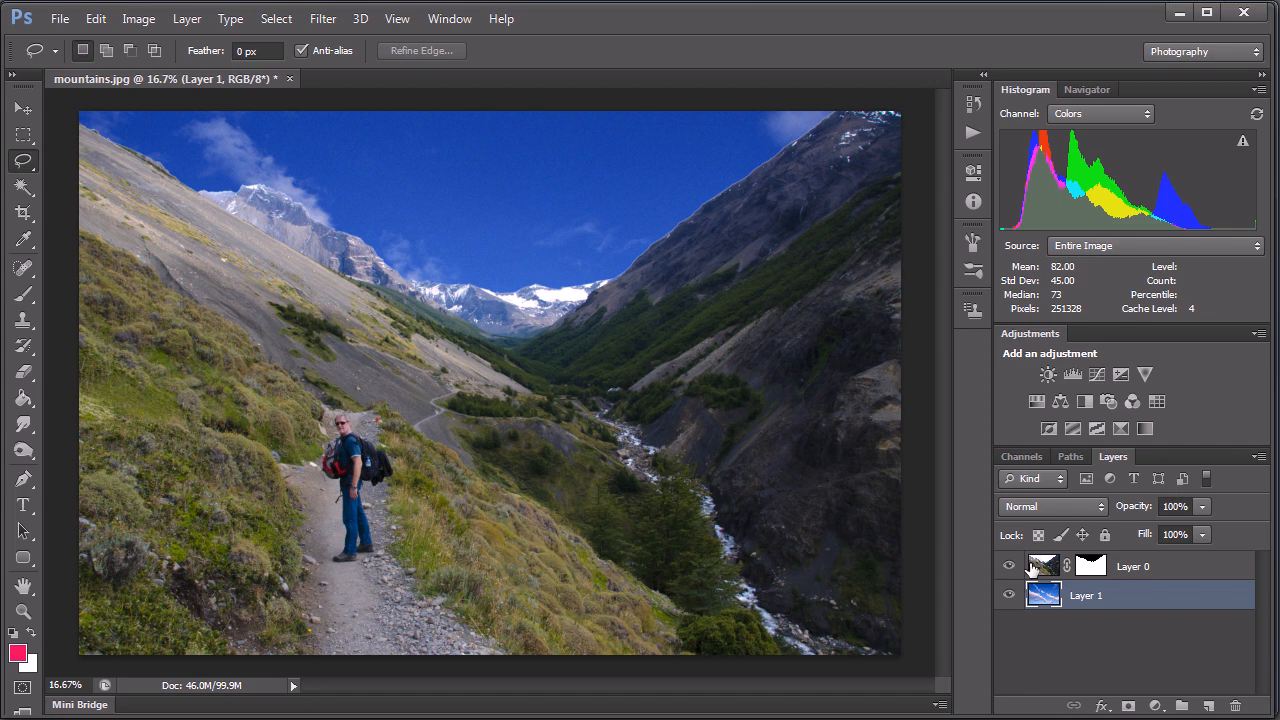
{"action": "left_click", "coordinate": [1139, 574]}
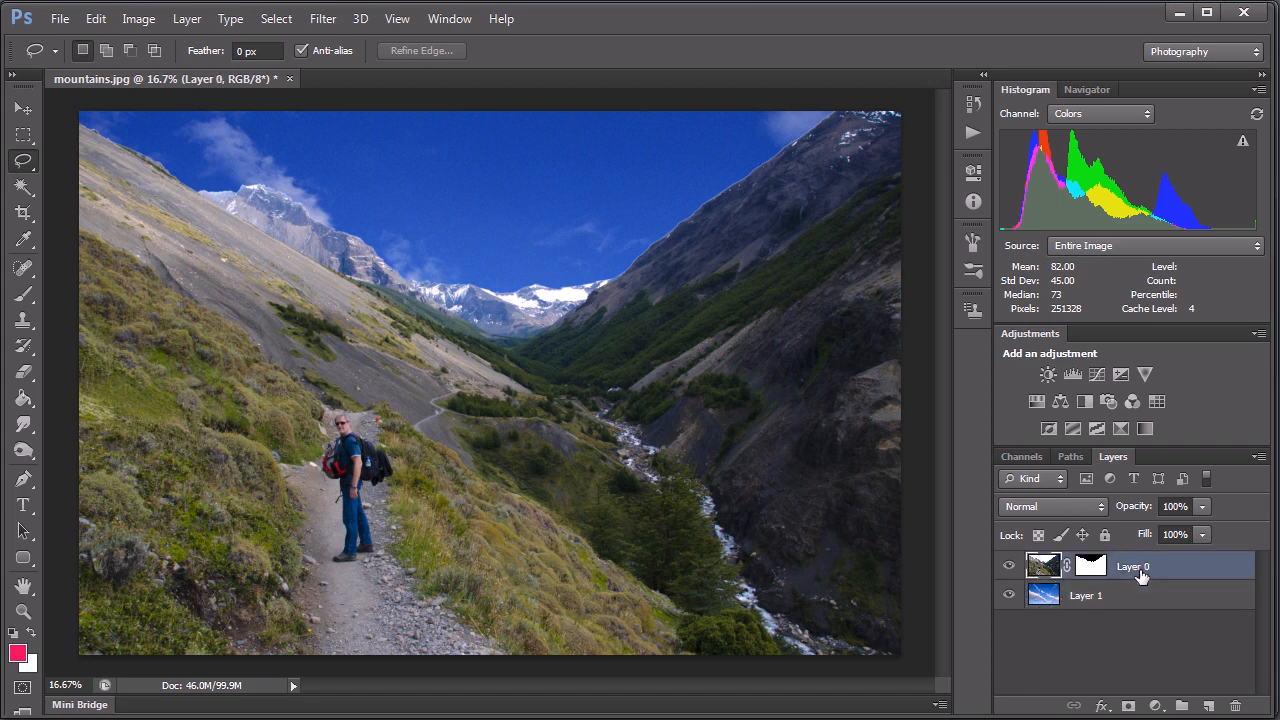